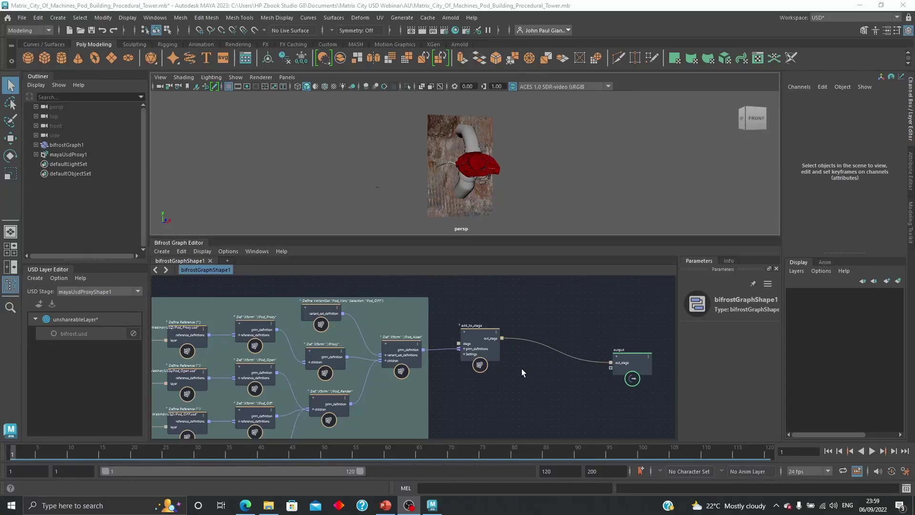
# Add a second add_to_stage node to the Bifrost graph between the existing add_to_stage node and the output.
pyautogui.moveTo(521, 368)
pyautogui.keyDown('alt'); pyautogui.mouseDown(button='middle')
pyautogui.moveTo(494, 376)
pyautogui.moveTo(506, 380)
pyautogui.mouseUp(button='middle'); pyautogui.keyUp('alt')
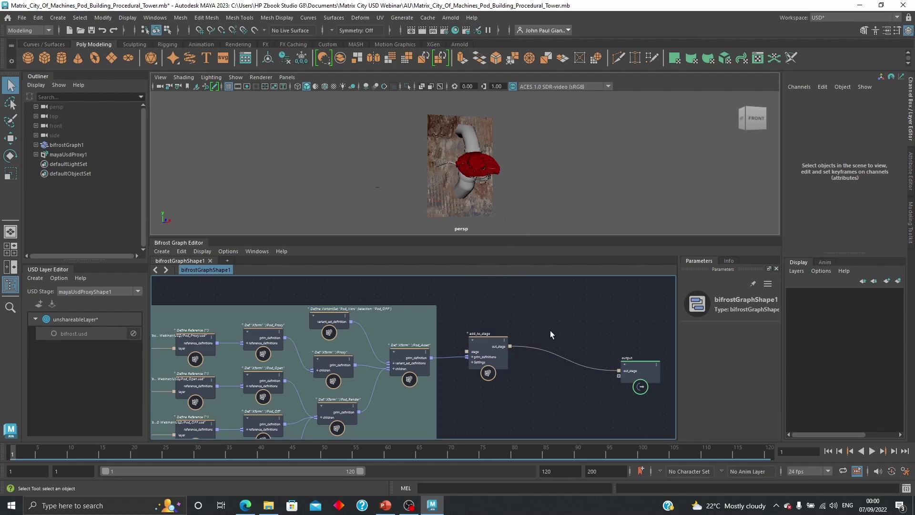
pyautogui.keyDown('alt'); pyautogui.moveTo(554, 324); pyautogui.dragTo(502, 337, button='middle'); pyautogui.keyUp('alt')
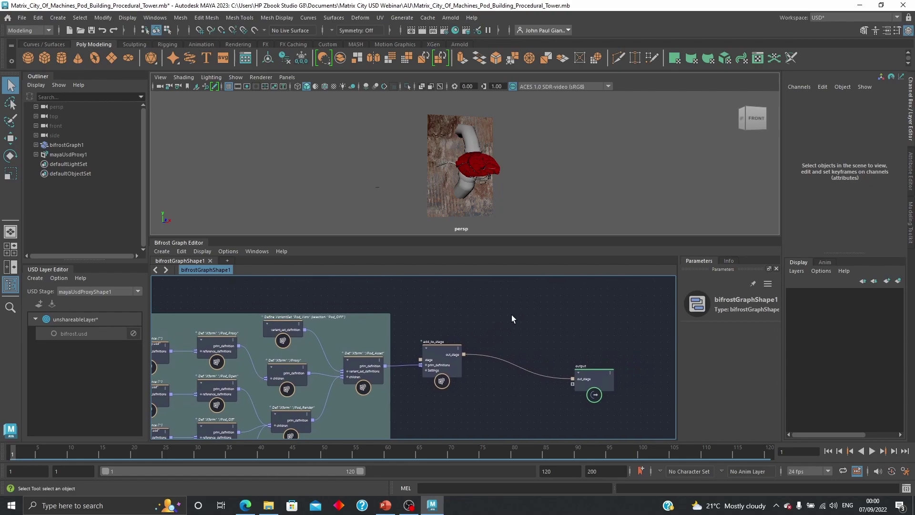
pyautogui.press('Tab')
pyautogui.write('add')
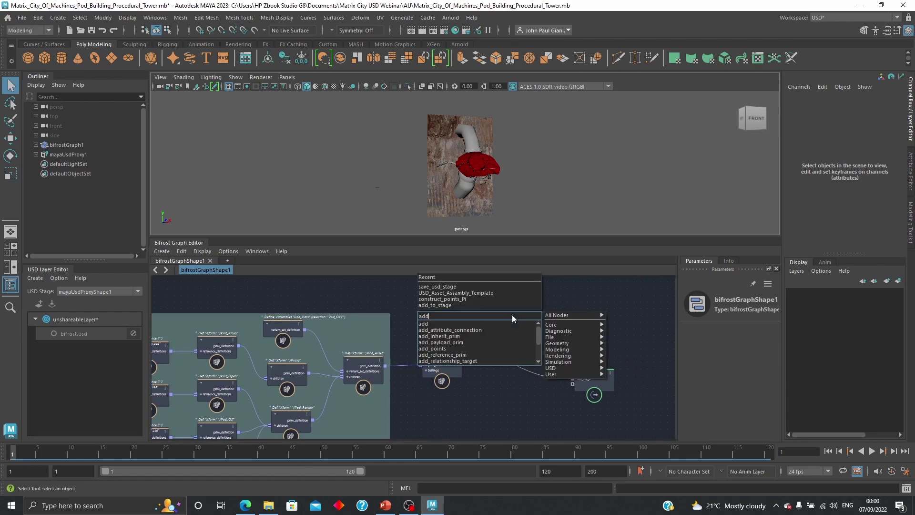
pyautogui.write('to')
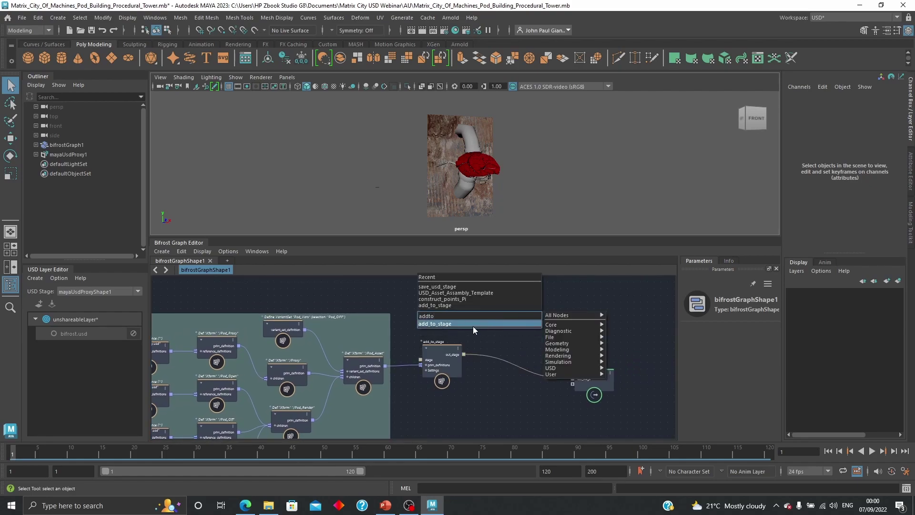
pyautogui.click(461, 324)
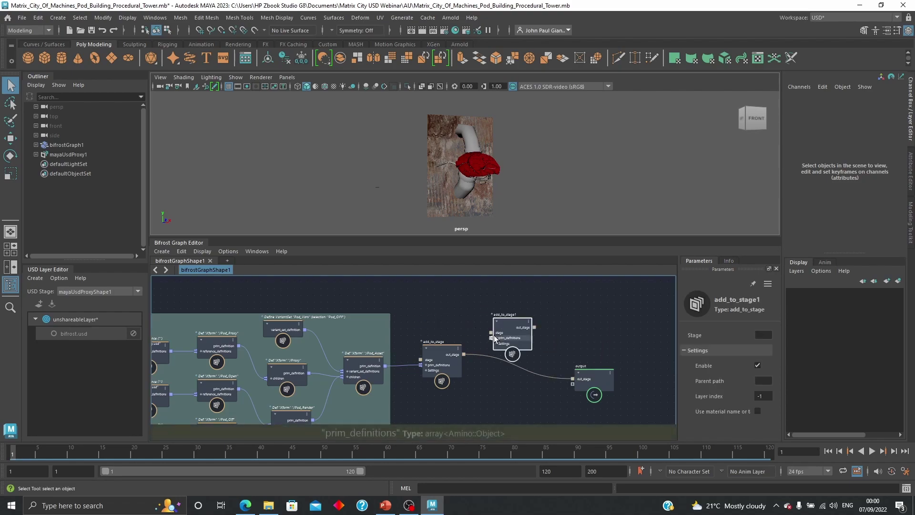
# Expand mayaUsdProxy1 and its proxy shape in the Outliner, and move the new add_to_stage node above the existing wire.
pyautogui.click(36, 154)
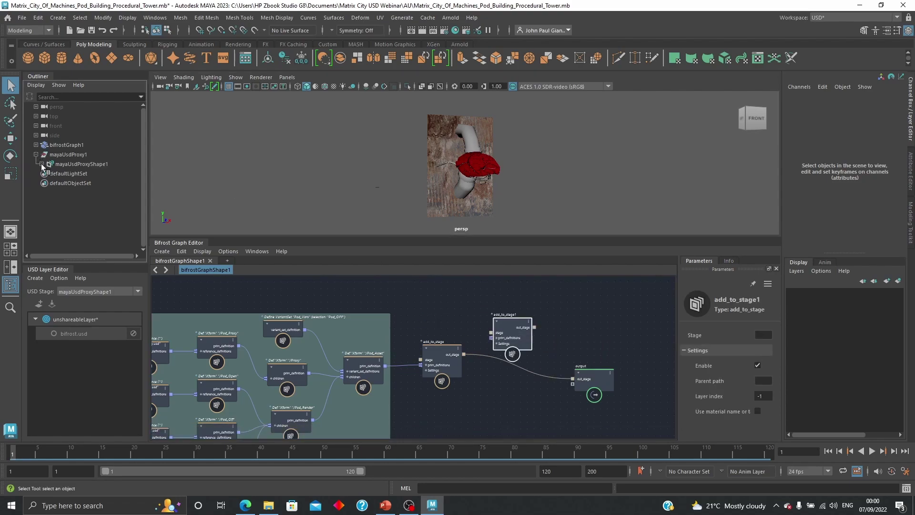
pyautogui.click(42, 164)
pyautogui.moveTo(519, 332); pyautogui.dragTo(496, 308)
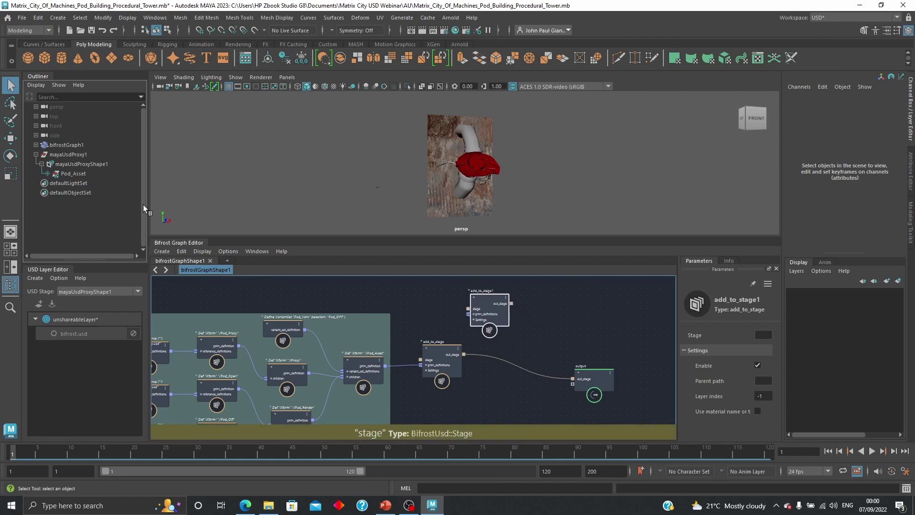
# Connect the first add_to_stage node's out_stage to the new node's stage, and the new node's out_stage to the output.
pyautogui.keyDown('alt'); pyautogui.moveTo(454, 316); pyautogui.dragTo(443, 318, button='middle'); pyautogui.keyUp('alt')
pyautogui.moveTo(490, 306); pyautogui.dragTo(495, 302)
pyautogui.moveTo(546, 373); pyautogui.dragTo(563, 380)
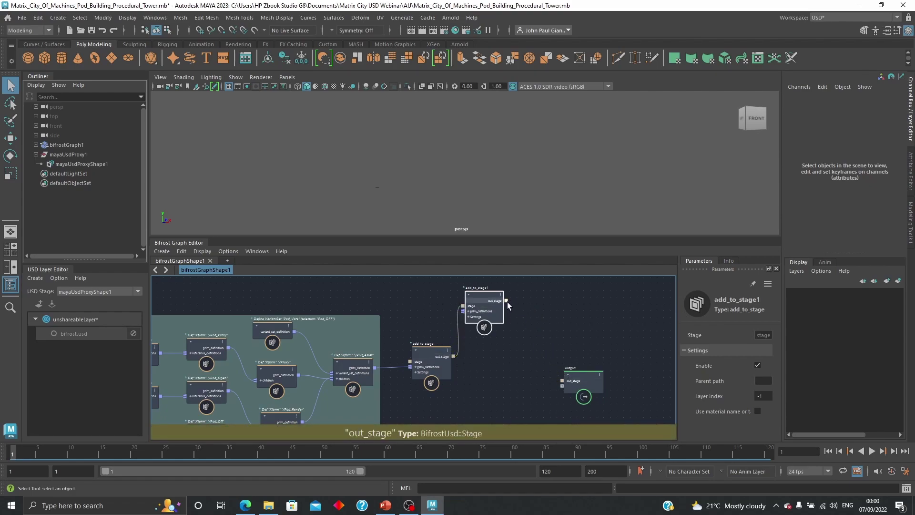
pyautogui.moveTo(506, 300); pyautogui.dragTo(562, 380)
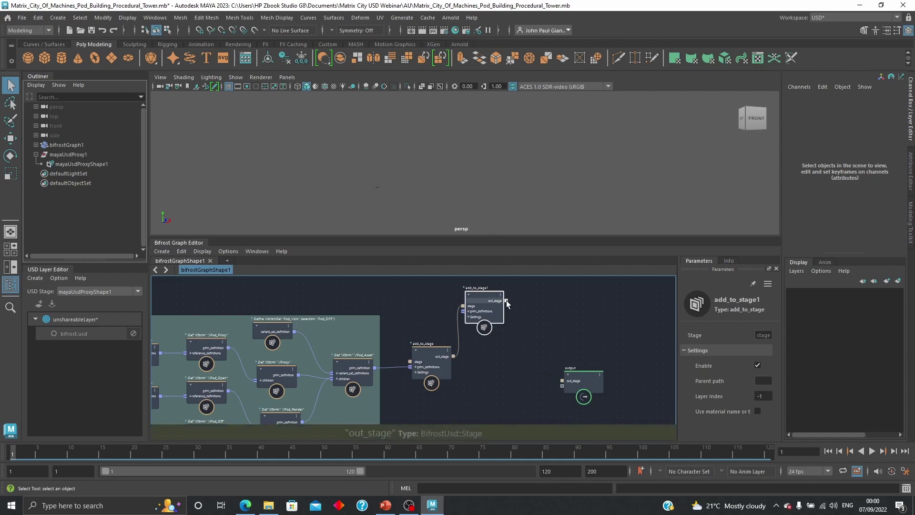
pyautogui.moveTo(508, 301); pyautogui.dragTo(569, 380)
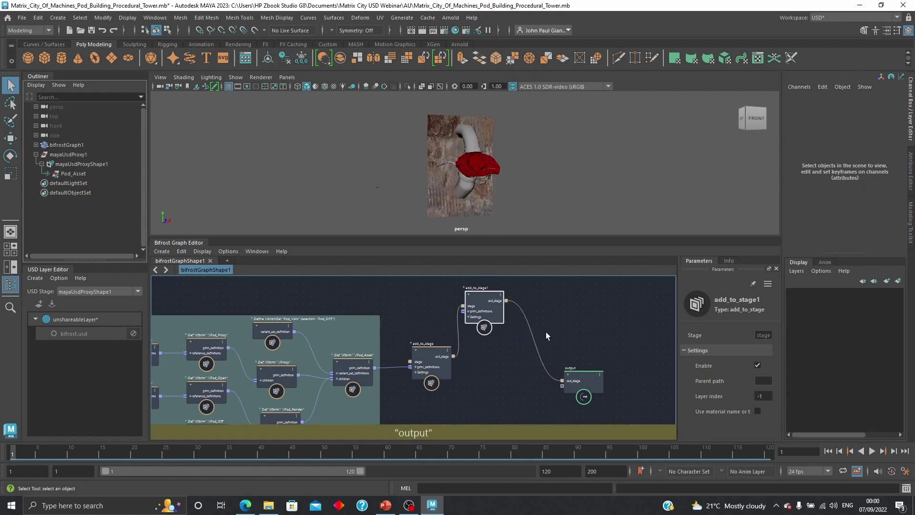
# Create a define_usd_prim node feeding the prim_definitions input of the new add_to_stage node.
pyautogui.keyDown('alt'); pyautogui.moveTo(403, 290); pyautogui.dragTo(427, 316, button='middle'); pyautogui.keyUp('alt')
pyautogui.keyDown('alt'); pyautogui.moveTo(431, 329); pyautogui.dragTo(539, 352, button='right'); pyautogui.keyUp('alt')
pyautogui.moveTo(541, 324); pyautogui.dragTo(530, 301)
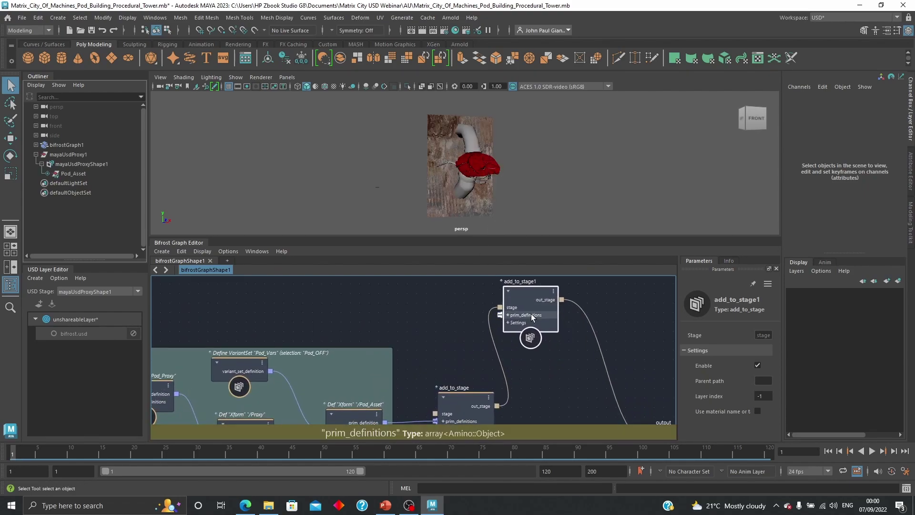
pyautogui.rightClick(531, 315)
pyautogui.moveTo(562, 353)
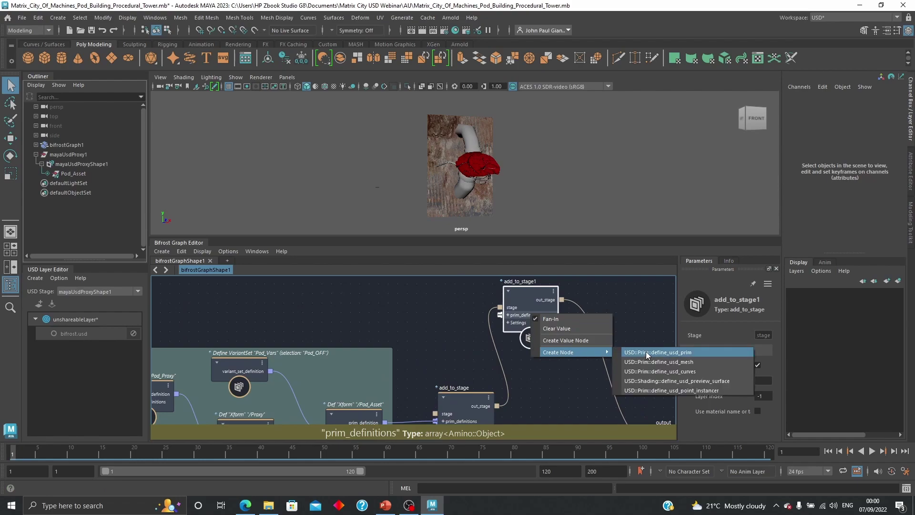
pyautogui.click(647, 352)
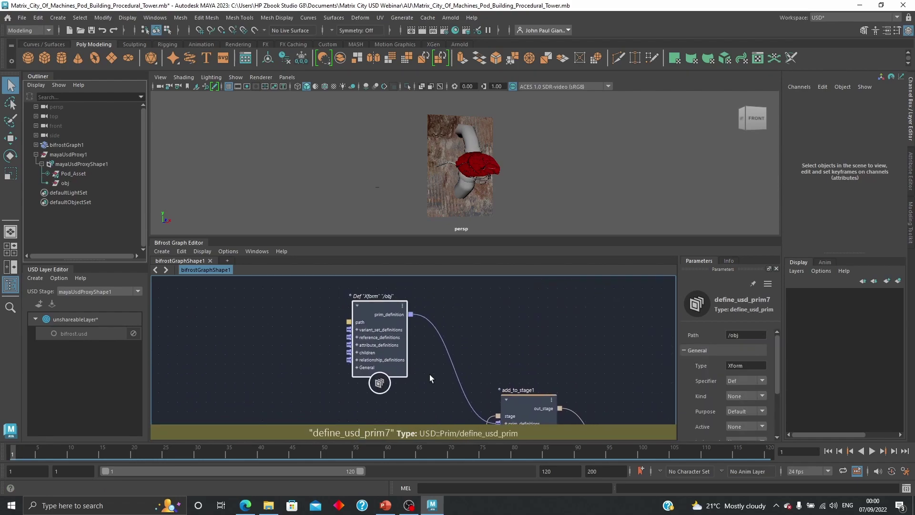
# Set the new prim's path to /Pod_Tower and adjust its node's position in the graph.
pyautogui.click(733, 336)
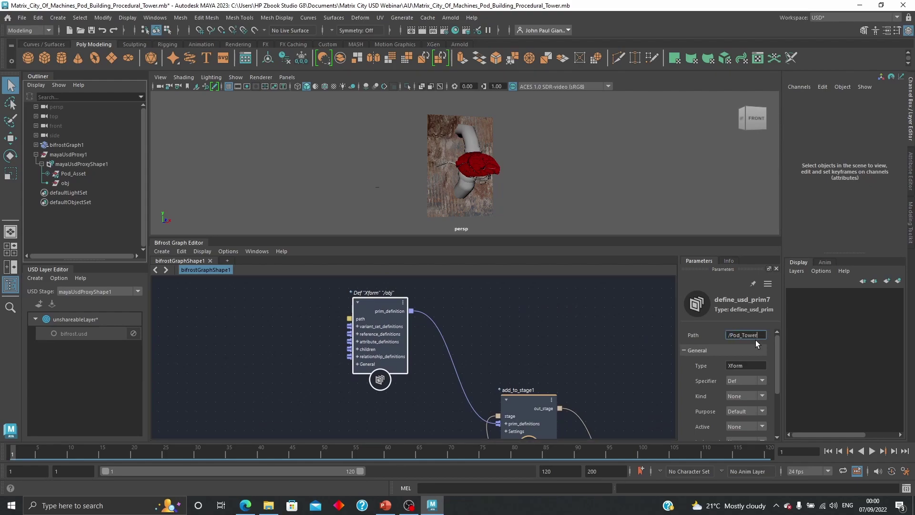
pyautogui.click(533, 342)
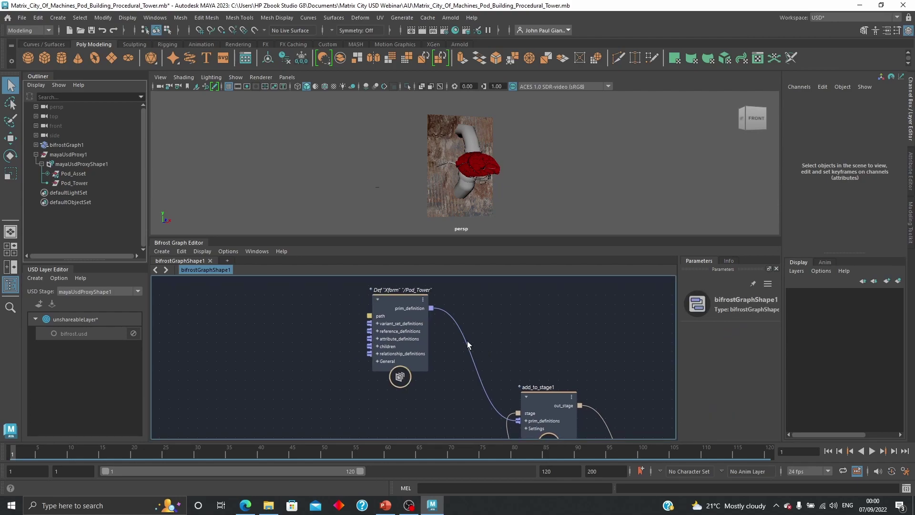
pyautogui.moveTo(407, 302); pyautogui.dragTo(413, 303)
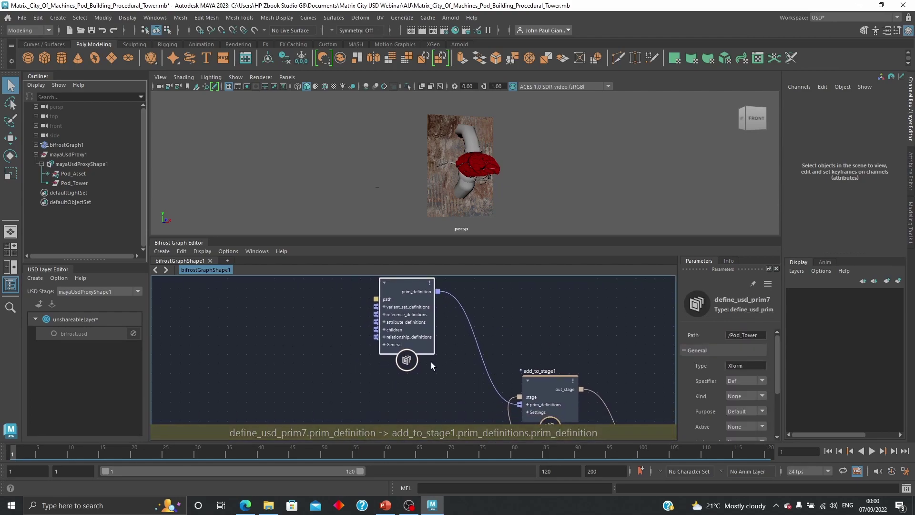
# Create a define_usd_point_instancer node feeding the children input of the Pod_Tower prim.
pyautogui.rightClick(395, 332)
pyautogui.moveTo(441, 368)
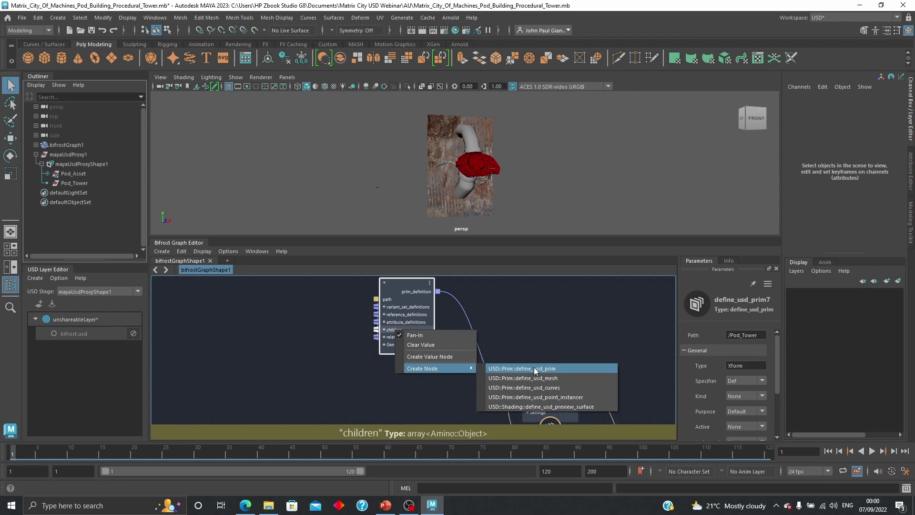
pyautogui.click(559, 398)
# Move the point instancer node up beside the Pod_Tower node, clear of the pod asset backdrop.
pyautogui.moveTo(325, 322); pyautogui.dragTo(359, 324, button='middle')
pyautogui.scroll(-2, 355, 360)
pyautogui.moveTo(475, 377); pyautogui.dragTo(490, 228, button='middle')
pyautogui.moveTo(525, 325); pyautogui.dragTo(513, 424, button='middle')
pyautogui.moveTo(382, 419); pyautogui.dragTo(375, 281)
pyautogui.moveTo(484, 307); pyautogui.dragTo(490, 405, button='middle')
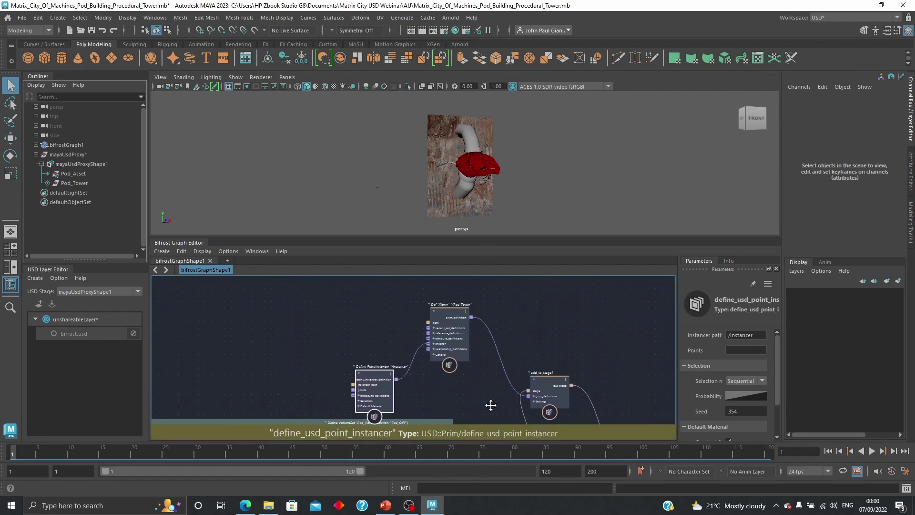
pyautogui.moveTo(371, 380); pyautogui.dragTo(370, 299)
pyautogui.moveTo(348, 353); pyautogui.dragTo(365, 375, button='middle')
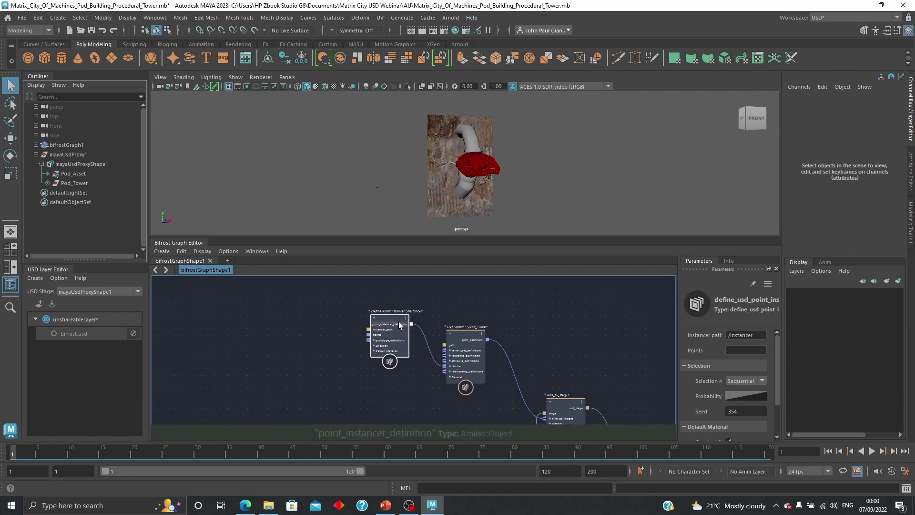
pyautogui.moveTo(389, 318); pyautogui.dragTo(409, 346, button='middle')
pyautogui.moveTo(364, 350); pyautogui.dragTo(369, 331)
pyautogui.moveTo(452, 323); pyautogui.dragTo(460, 322, button='middle')
pyautogui.scroll(2, 282, 327)
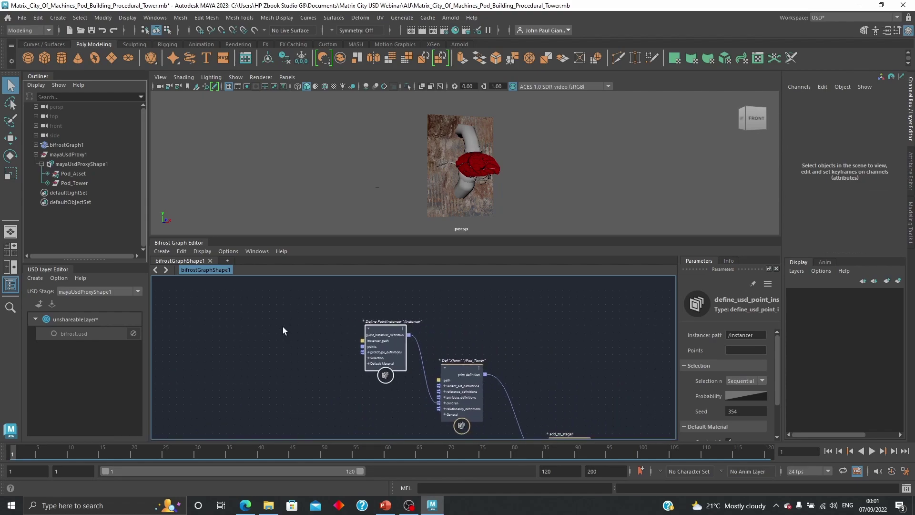
# Add a construct_points_Pi node and connect its points output to the point instancer's points input.
pyautogui.scroll(-1, 276, 328)
pyautogui.moveTo(305, 329); pyautogui.dragTo(288, 336, button='middle')
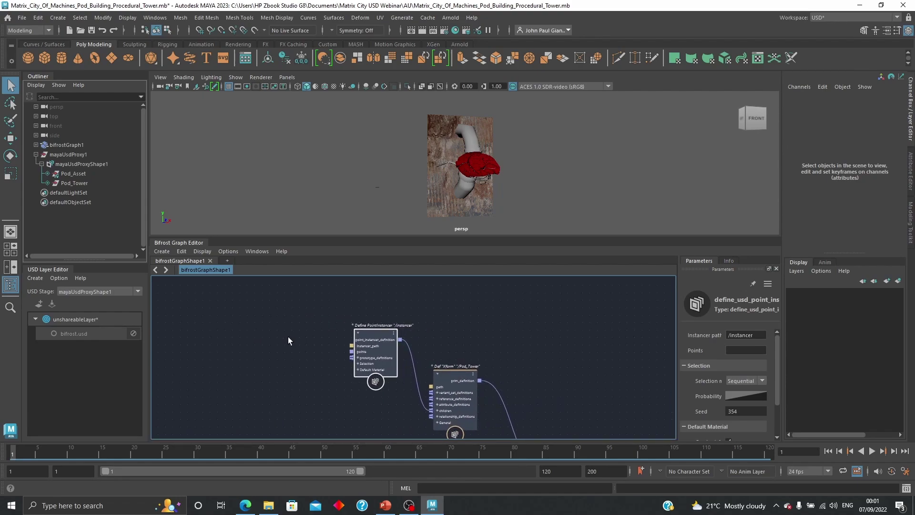
pyautogui.press('Tab')
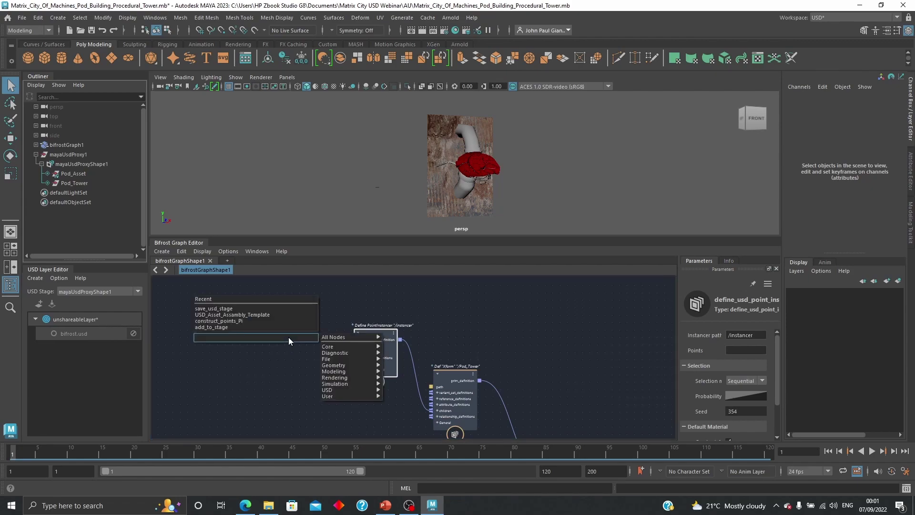
pyautogui.click(254, 321)
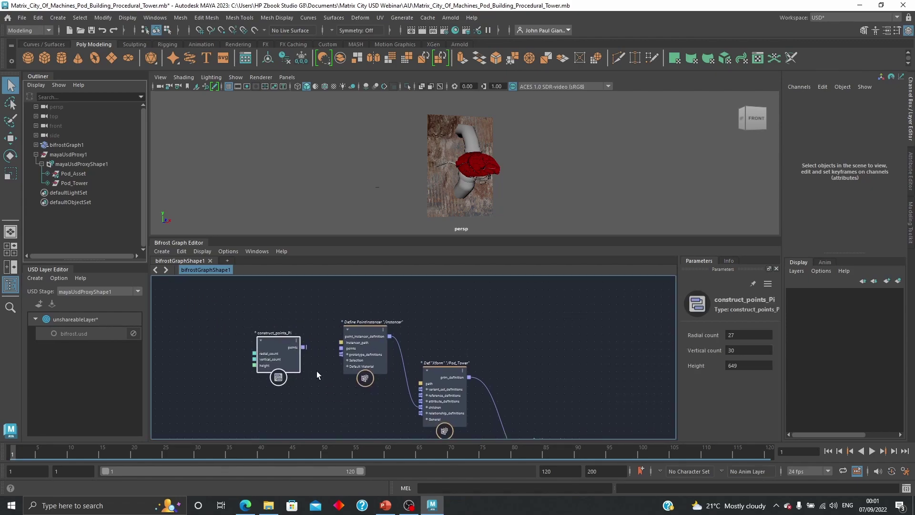
pyautogui.moveTo(280, 338); pyautogui.dragTo(341, 348)
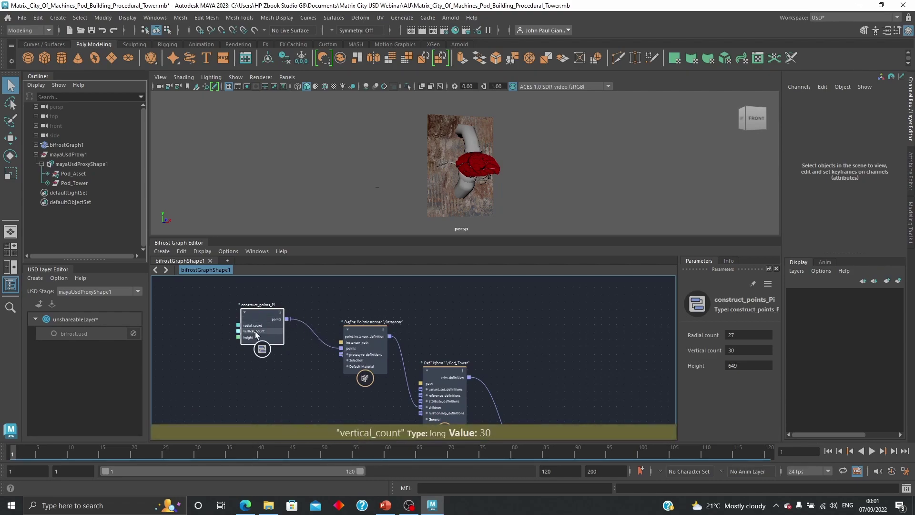
# Create a define_usd_prim node for the point instancer's prototype_definitions and place it below the construct_points_Pi node.
pyautogui.keyDown('alt'); pyautogui.moveTo(536, 414); pyautogui.dragTo(553, 379, button='middle'); pyautogui.keyUp('alt')
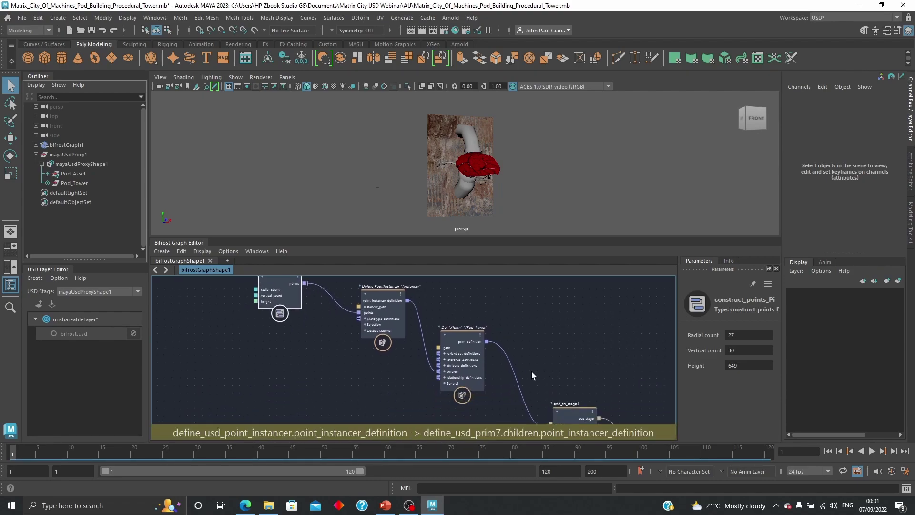
pyautogui.rightClick(385, 319)
pyautogui.moveTo(431, 359)
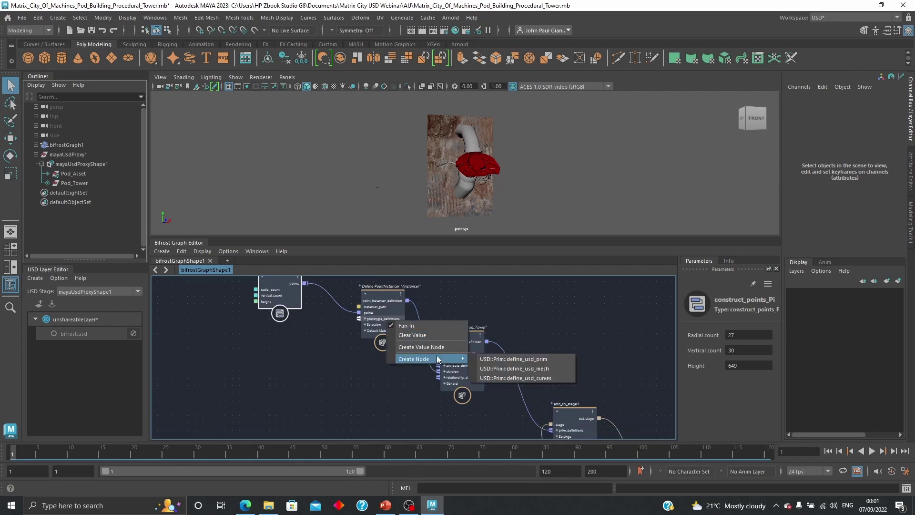
pyautogui.click(556, 358)
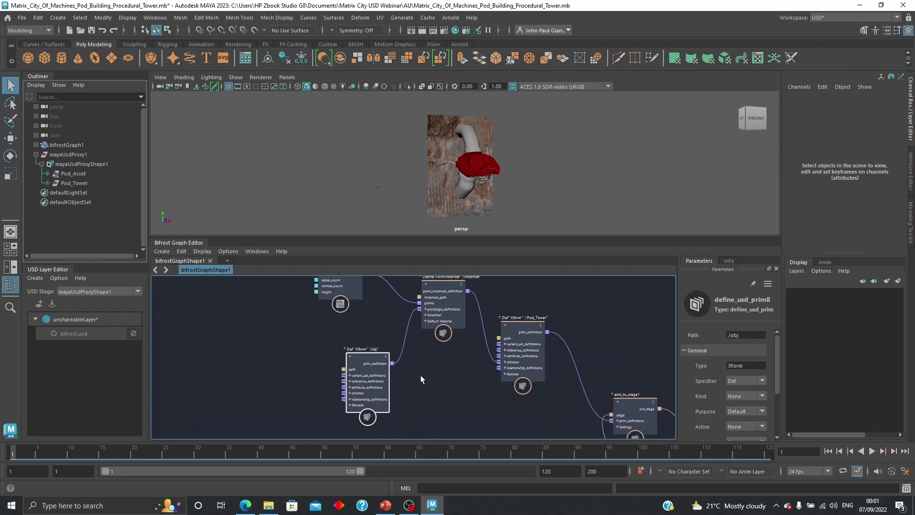
pyautogui.moveTo(378, 361); pyautogui.dragTo(357, 347)
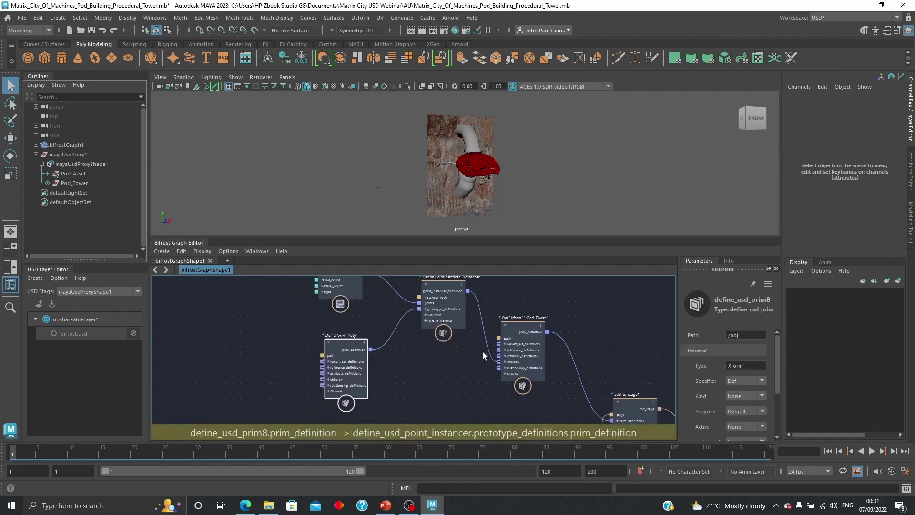
# Set the prototype prim's path to /Tower and nudge its node into place.
pyautogui.doubleClick(735, 335)
pyautogui.keyDown('alt'); pyautogui.moveTo(558, 302); pyautogui.dragTo(548, 317, button='middle'); pyautogui.keyUp('alt')
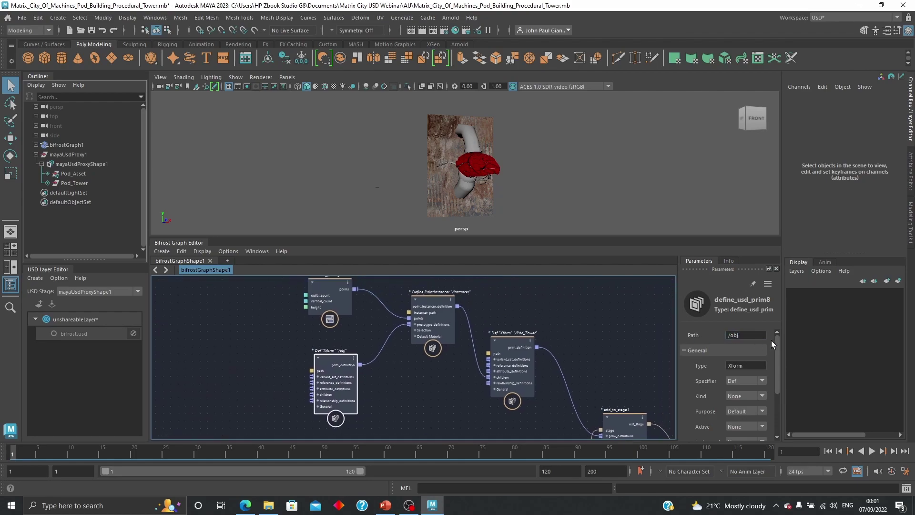
pyautogui.click(731, 335)
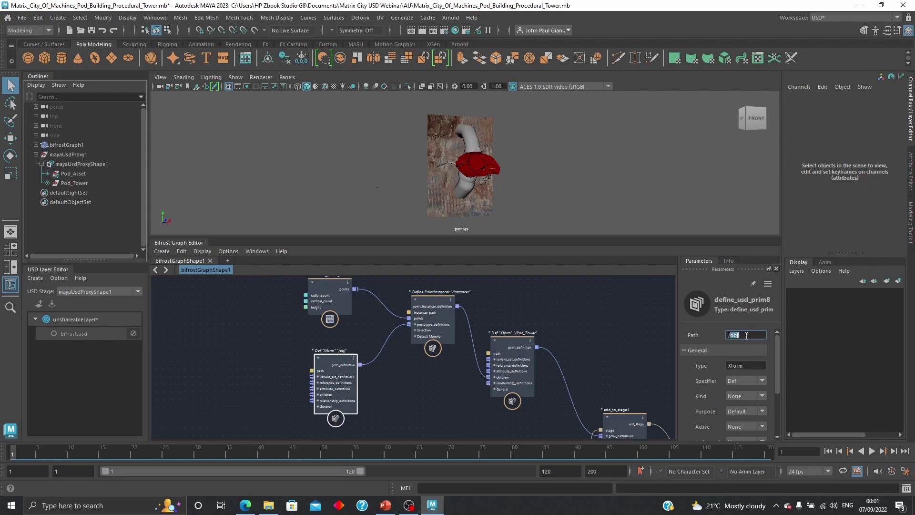
pyautogui.click(390, 391)
pyautogui.moveTo(390, 391)
pyautogui.keyDown('alt'); pyautogui.mouseDown(button='middle')
pyautogui.moveTo(420, 382)
pyautogui.moveTo(404, 380)
pyautogui.mouseUp(button='middle'); pyautogui.keyUp('alt')
pyautogui.moveTo(362, 350); pyautogui.dragTo(353, 349)
pyautogui.moveTo(388, 385); pyautogui.dragTo(421, 379, button='middle')
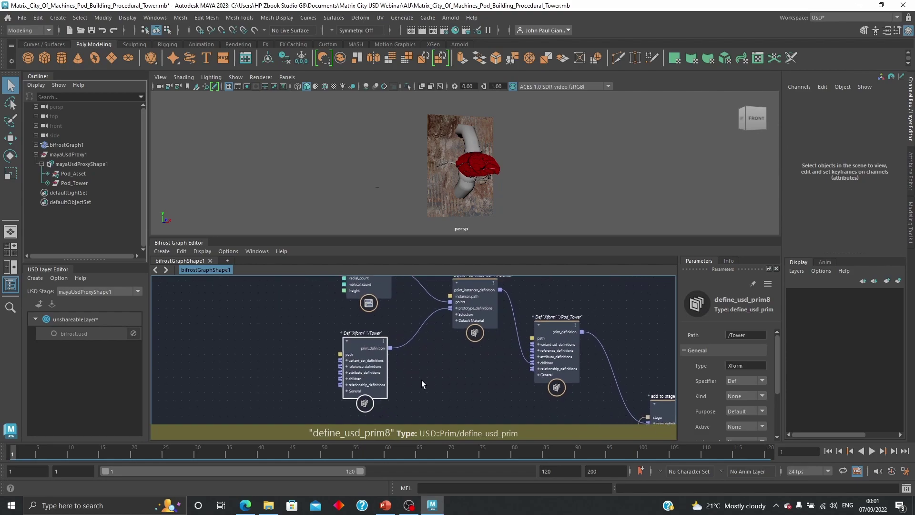
# Create a define_usd_reference node feeding the reference_definitions input of the Tower prim.
pyautogui.scroll(2, 421, 379)
pyautogui.rightClick(376, 359)
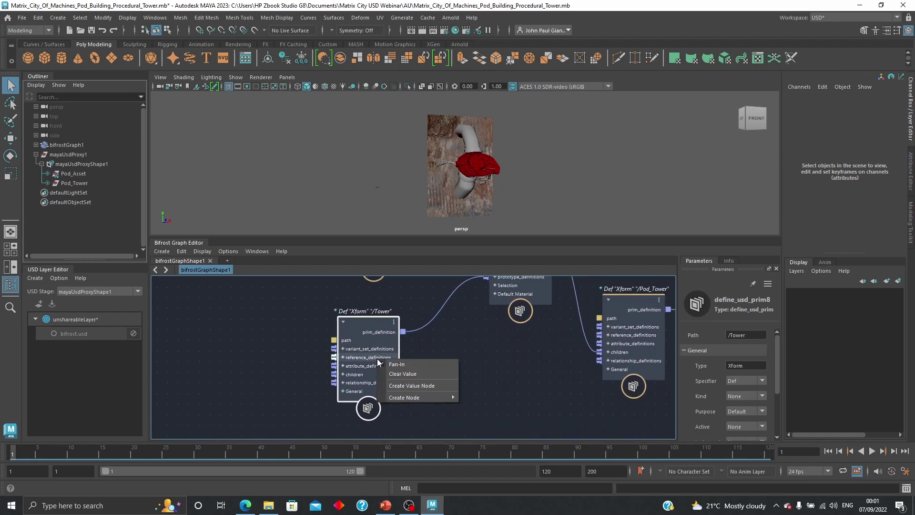
pyautogui.moveTo(442, 396)
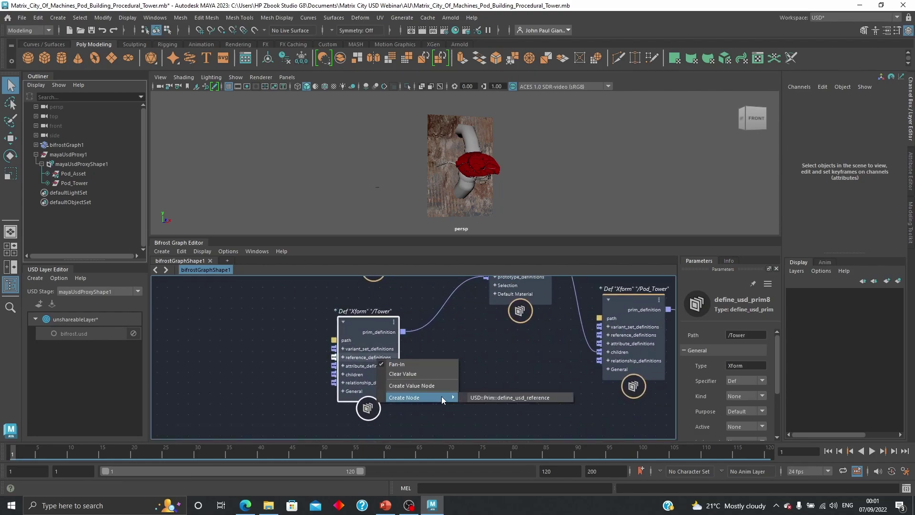
pyautogui.click(529, 399)
# Move the reference definition node up beside the Tower node, above the pod asset backdrop.
pyautogui.moveTo(262, 385); pyautogui.dragTo(317, 278, button='middle')
pyautogui.scroll(-1, 327, 350)
pyautogui.scroll(-2, 327, 352)
pyautogui.moveTo(327, 352); pyautogui.dragTo(292, 276, button='middle')
pyautogui.moveTo(294, 418); pyautogui.dragTo(276, 238)
pyautogui.moveTo(573, 367); pyautogui.dragTo(590, 439, button='middle')
pyautogui.moveTo(274, 307); pyautogui.dragTo(268, 263)
pyautogui.moveTo(462, 303); pyautogui.dragTo(480, 385, button='middle')
pyautogui.moveTo(303, 350); pyautogui.dragTo(292, 349)
pyautogui.moveTo(461, 380); pyautogui.dragTo(493, 384, button='middle')
pyautogui.moveTo(337, 322); pyautogui.dragTo(355, 311, button='middle')
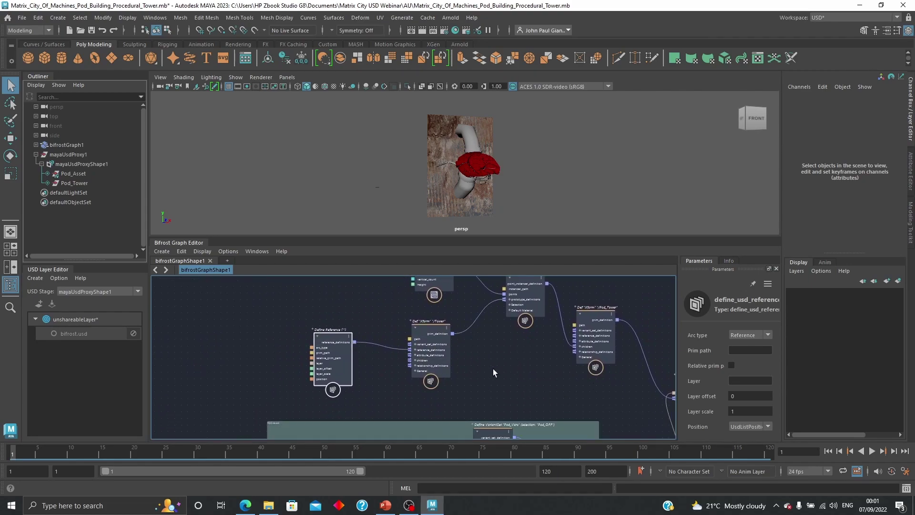
pyautogui.moveTo(563, 375); pyautogui.dragTo(541, 374, button='middle')
pyautogui.moveTo(473, 376); pyautogui.dragTo(507, 384, button='middle')
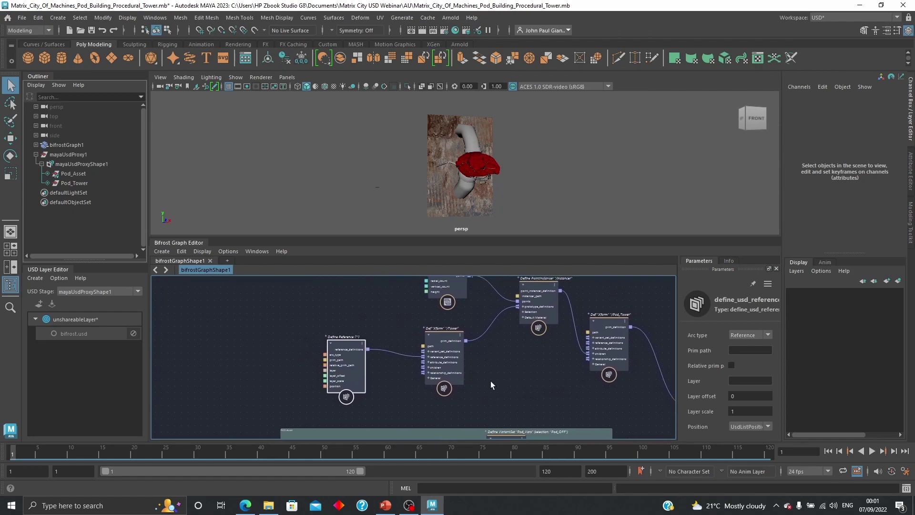
# Create a string value node feeding the prim_path input of the Tower's reference definition and place it beside that node.
pyautogui.moveTo(372, 336); pyautogui.dragTo(372, 339, button='middle')
pyautogui.scroll(3, 373, 342)
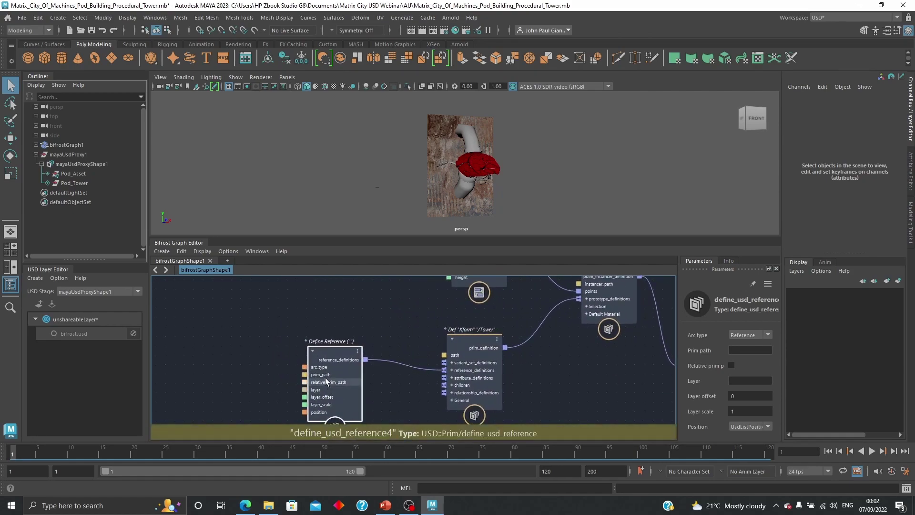
pyautogui.rightClick(324, 379)
pyautogui.click(367, 392)
pyautogui.moveTo(268, 368); pyautogui.dragTo(277, 275, button='middle')
pyautogui.moveTo(266, 337); pyautogui.dragTo(254, 210, button='middle')
pyautogui.moveTo(224, 388); pyautogui.dragTo(236, 310, button='middle')
pyautogui.moveTo(243, 382); pyautogui.dragTo(230, 252)
pyautogui.moveTo(205, 282); pyautogui.dragTo(211, 423, button='middle')
pyautogui.moveTo(242, 371); pyautogui.dragTo(244, 287)
# Copy the path /Pod_Asset from the Pod_Asset prim node and enter it as the new string node's value.
pyautogui.moveTo(580, 334); pyautogui.dragTo(543, 296, button='middle')
pyautogui.moveTo(652, 302); pyautogui.dragTo(514, 287, button='middle')
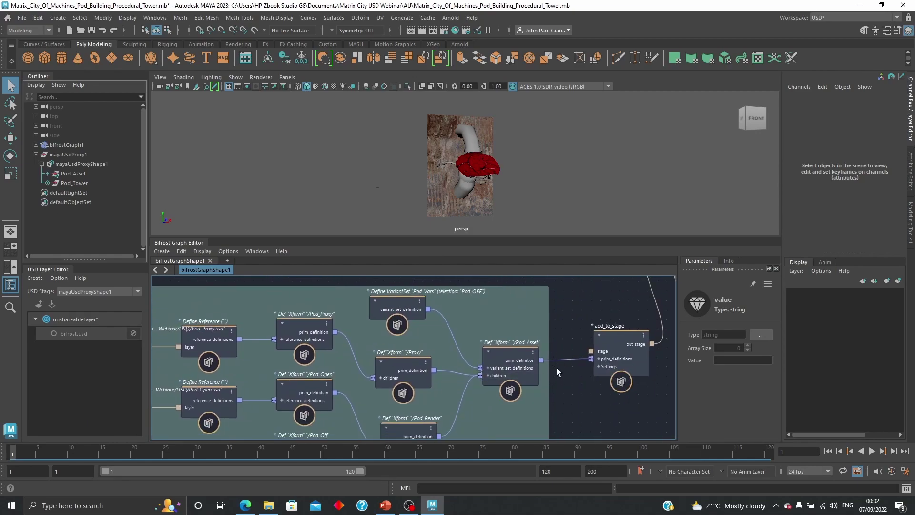
pyautogui.click(522, 350)
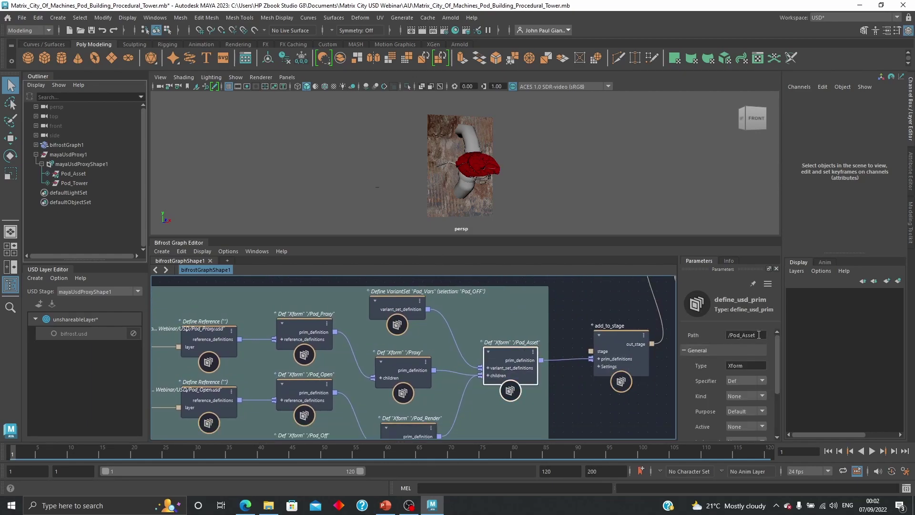
pyautogui.moveTo(759, 335); pyautogui.dragTo(719, 335)
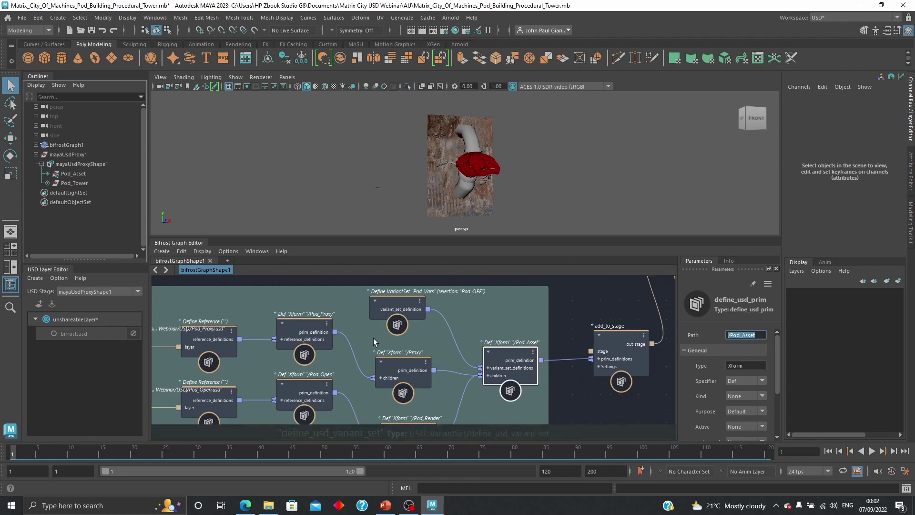
pyautogui.moveTo(255, 289); pyautogui.dragTo(401, 368, button='middle')
pyautogui.click(269, 336)
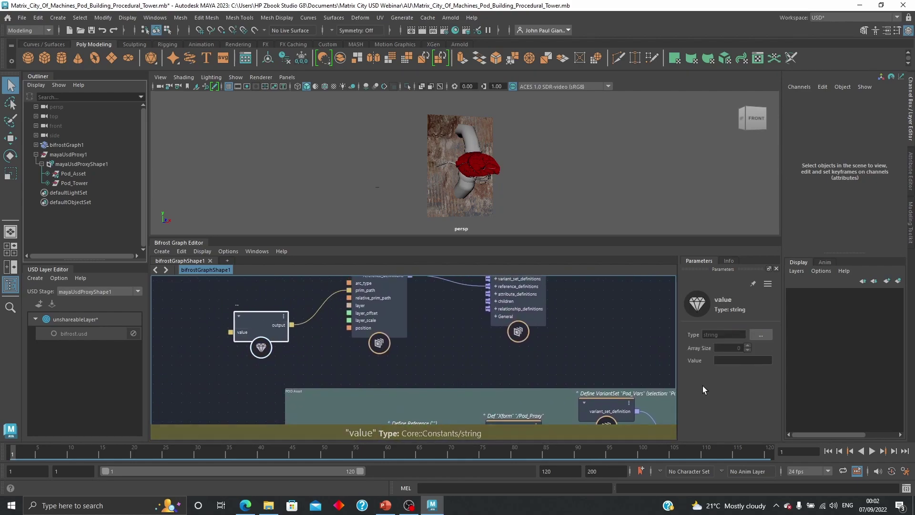
pyautogui.click(731, 361)
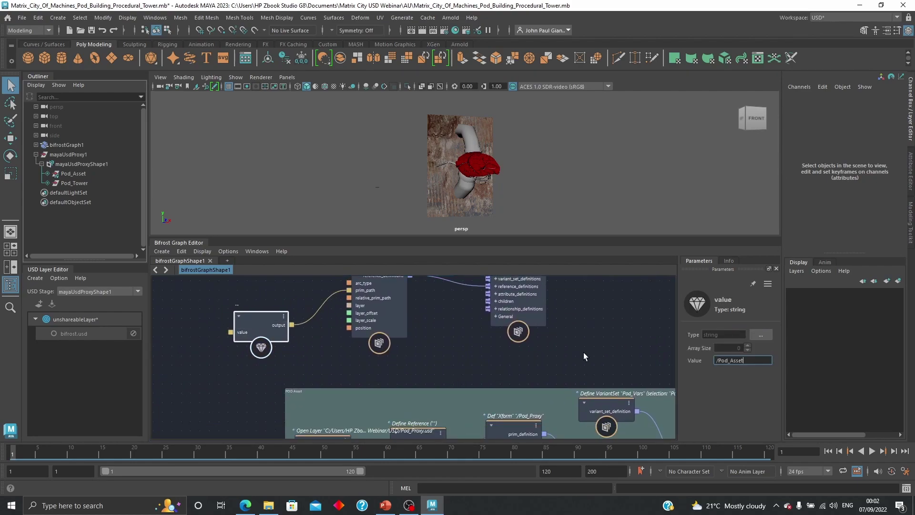
pyautogui.click(605, 342)
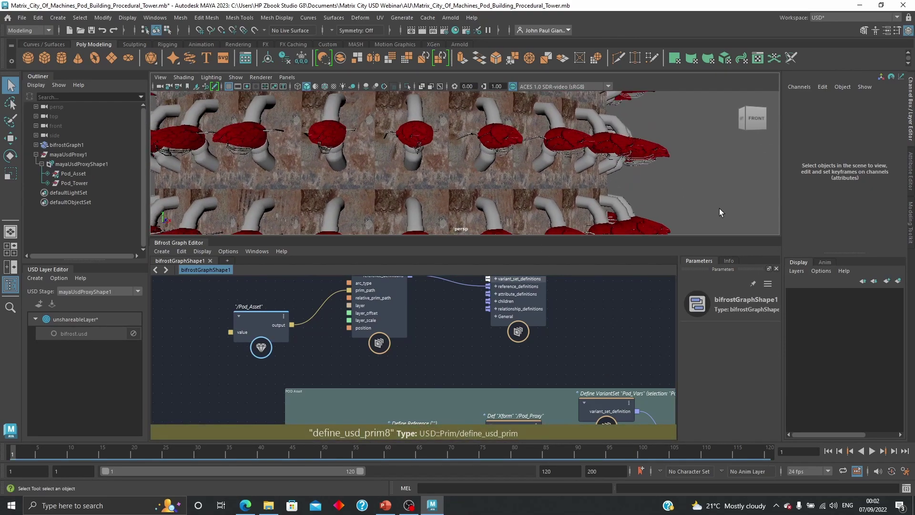
# Set the persp camera's near clip plane to 10 and its far clip plane to 1000000.
pyautogui.scroll(-6, 718, 206)
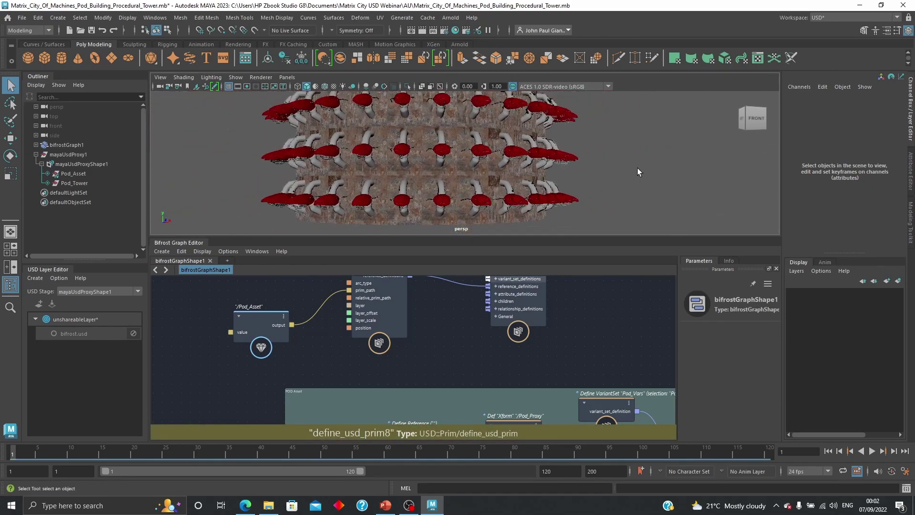
pyautogui.click(155, 86)
pyautogui.hotkey('ctrl', 'a')
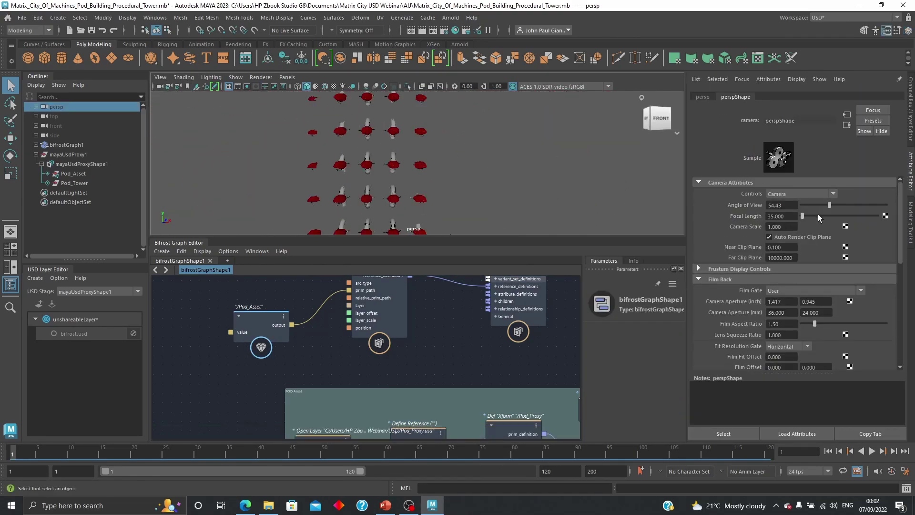
pyautogui.click(779, 247)
pyautogui.write('10')
pyautogui.press('Return')
pyautogui.press('Return')
pyautogui.keyDown('alt'); pyautogui.moveTo(601, 199); pyautogui.dragTo(473, 205, button='right'); pyautogui.keyUp('alt')
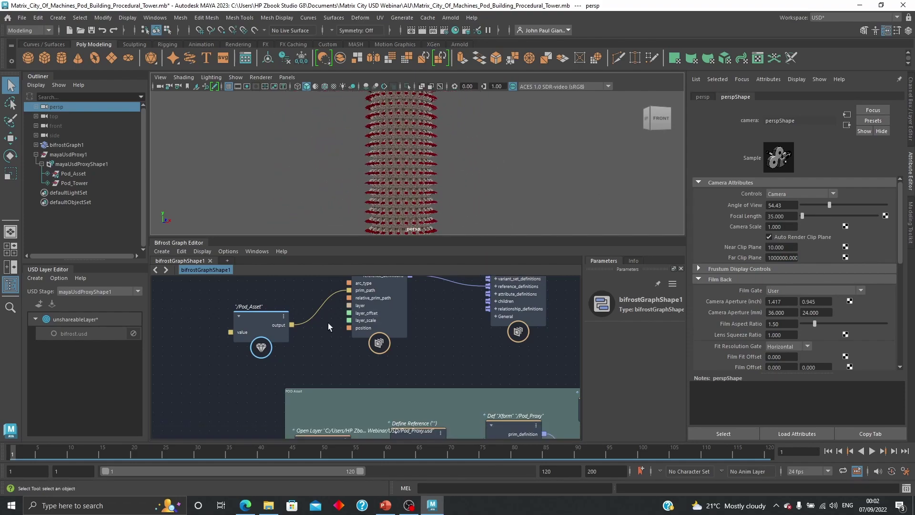
# Set the vertical count of the construct_points_Pi node to 22.
pyautogui.keyDown('alt'); pyautogui.moveTo(318, 291); pyautogui.dragTo(310, 352, button='middle'); pyautogui.keyUp('alt')
pyautogui.keyDown('alt'); pyautogui.moveTo(482, 301); pyautogui.dragTo(402, 395, button='middle'); pyautogui.keyUp('alt')
pyautogui.moveTo(508, 380); pyautogui.dragTo(427, 354, button='middle')
pyautogui.click(393, 288)
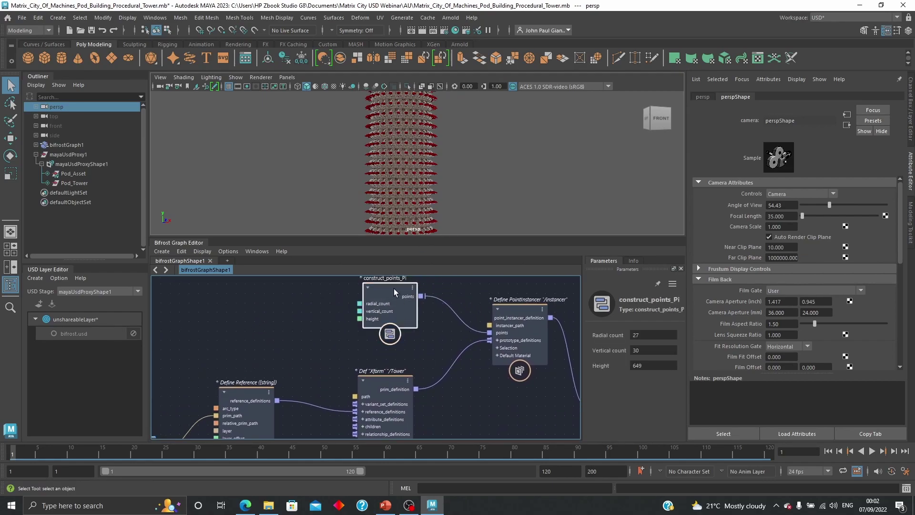
pyautogui.moveTo(519, 295); pyautogui.dragTo(442, 317, button='middle')
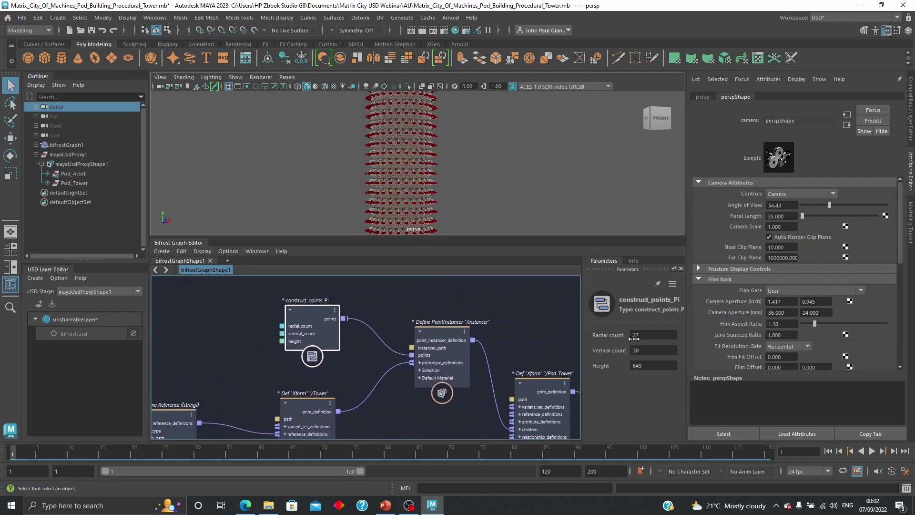
pyautogui.moveTo(612, 335); pyautogui.dragTo(608, 362)
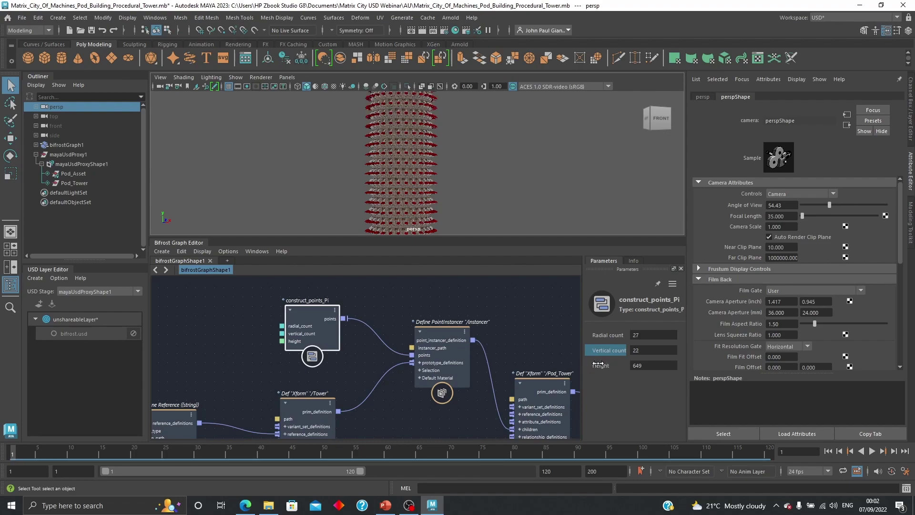
# Examine the rows of instanced pods along the tower in the viewport.
pyautogui.scroll(-2, 472, 143)
pyautogui.keyDown('alt'); pyautogui.moveTo(472, 143); pyautogui.dragTo(444, 170, button='middle'); pyautogui.keyUp('alt')
pyautogui.scroll(-2, 456, 171)
pyautogui.keyDown('alt'); pyautogui.moveTo(512, 125); pyautogui.dragTo(525, 188, button='middle'); pyautogui.keyUp('alt')
pyautogui.scroll(-2, 482, 184)
pyautogui.scroll(2, 468, 155)
pyautogui.scroll(4, 508, 155)
pyautogui.scroll(1, 538, 192)
# Look inside the construct_points_Pi compound at its position, modulo, pi and multiply nodes, and return to the main graph.
pyautogui.keyDown('alt'); pyautogui.moveTo(419, 291); pyautogui.dragTo(419, 316, button='middle'); pyautogui.keyUp('alt')
pyautogui.moveTo(356, 331); pyautogui.dragTo(342, 315)
pyautogui.doubleClick(333, 310)
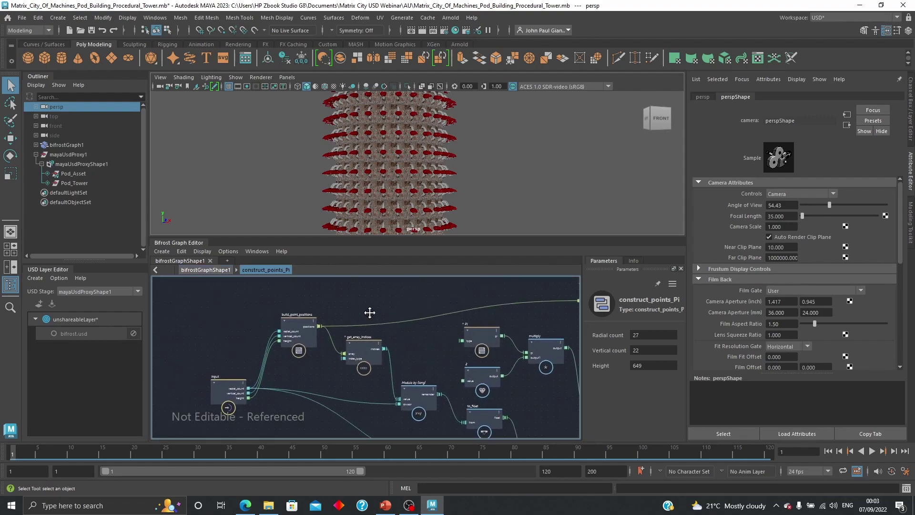
pyautogui.keyDown('alt'); pyautogui.moveTo(424, 212); pyautogui.dragTo(464, 196); pyautogui.keyUp('alt')
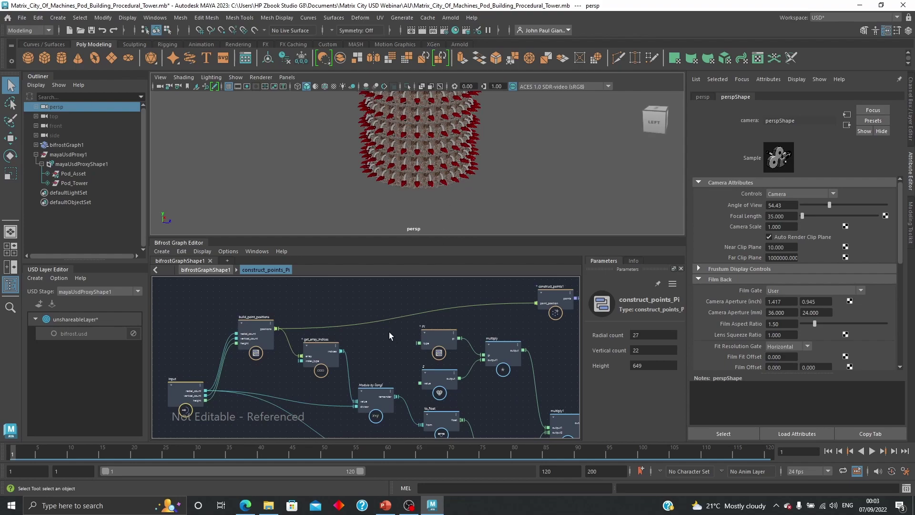
pyautogui.moveTo(311, 311); pyautogui.dragTo(337, 303, button='middle')
pyautogui.scroll(3, 319, 314)
pyautogui.moveTo(301, 359); pyautogui.dragTo(292, 354, button='middle')
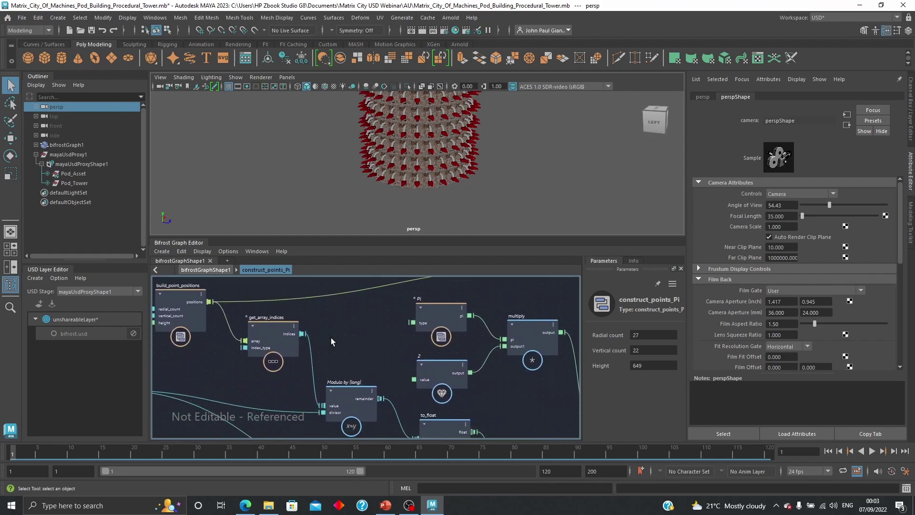
pyautogui.moveTo(341, 345); pyautogui.dragTo(309, 332, button='middle')
pyautogui.moveTo(406, 305); pyautogui.dragTo(396, 313, button='middle')
pyautogui.click(396, 313)
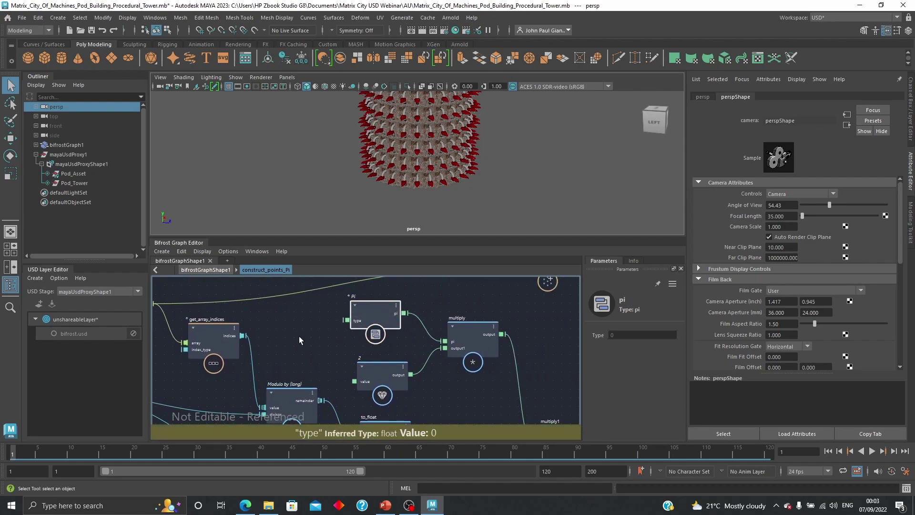
pyautogui.moveTo(299, 334); pyautogui.dragTo(307, 328, button='middle')
pyautogui.moveTo(532, 331); pyautogui.dragTo(401, 299, button='middle')
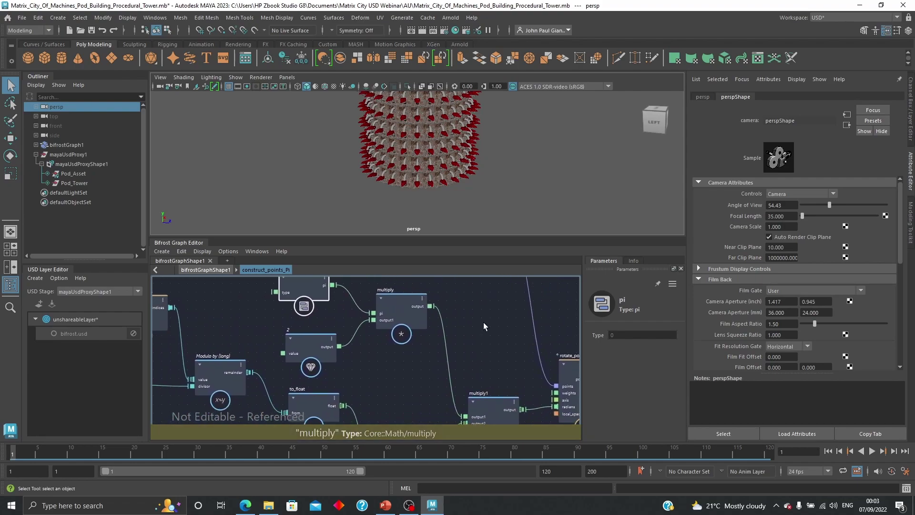
pyautogui.click(193, 269)
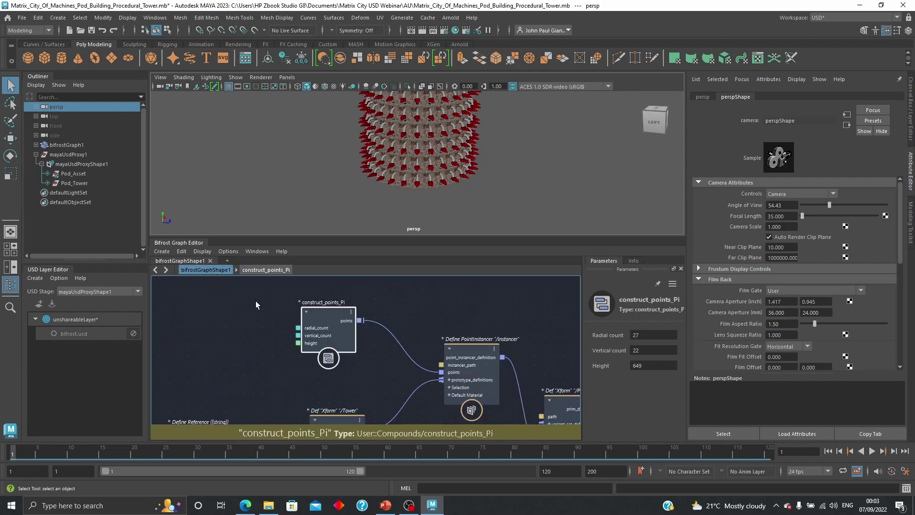
# Try a vertical count of 0 on the construct_points_Pi node and settle on 1.
pyautogui.doubleClick(653, 351)
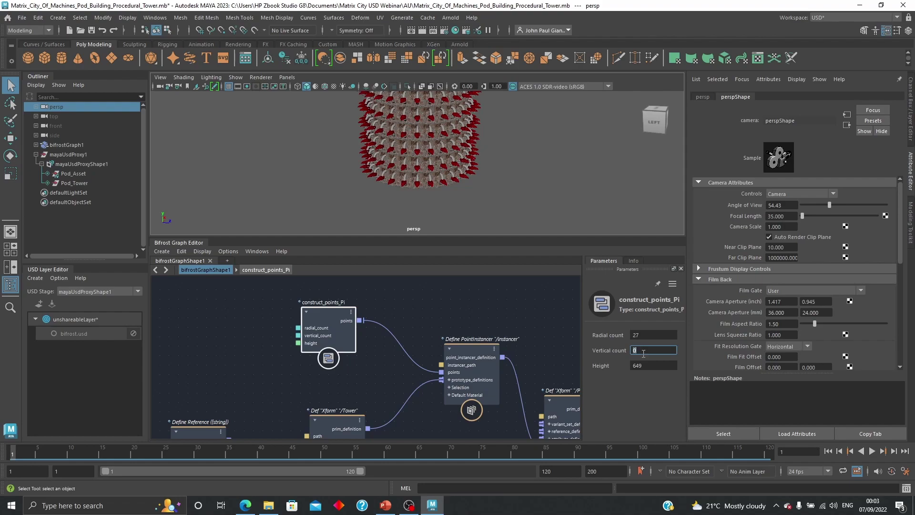
pyautogui.doubleClick(646, 335)
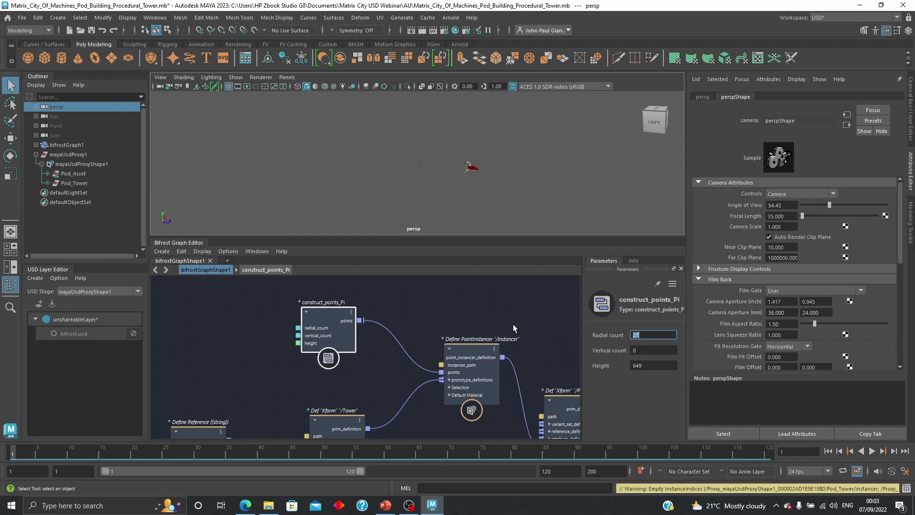
pyautogui.keyDown('alt'); pyautogui.moveTo(476, 191); pyautogui.dragTo(472, 184); pyautogui.keyUp('alt')
pyautogui.keyDown('alt'); pyautogui.moveTo(472, 184); pyautogui.dragTo(433, 176, button='middle'); pyautogui.keyUp('alt')
pyautogui.scroll(2, 434, 176)
pyautogui.click(641, 353)
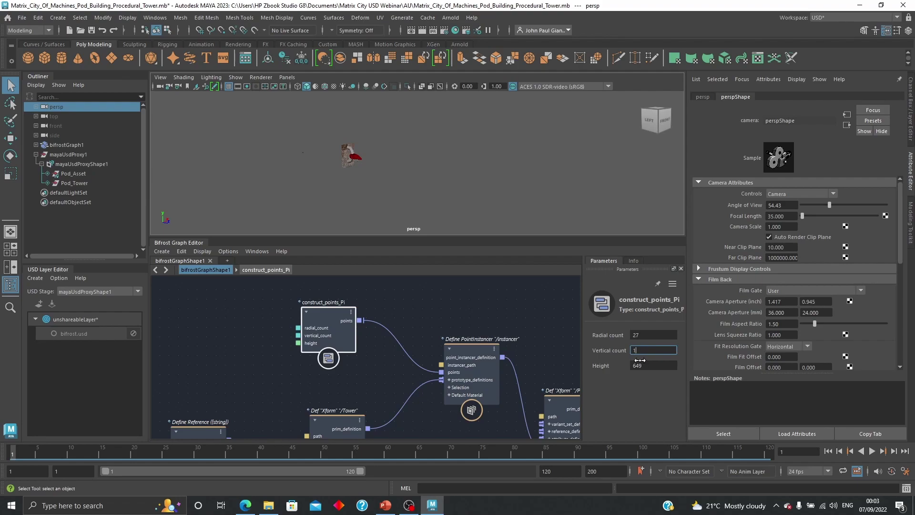
pyautogui.write('1')
pyautogui.press('Return')
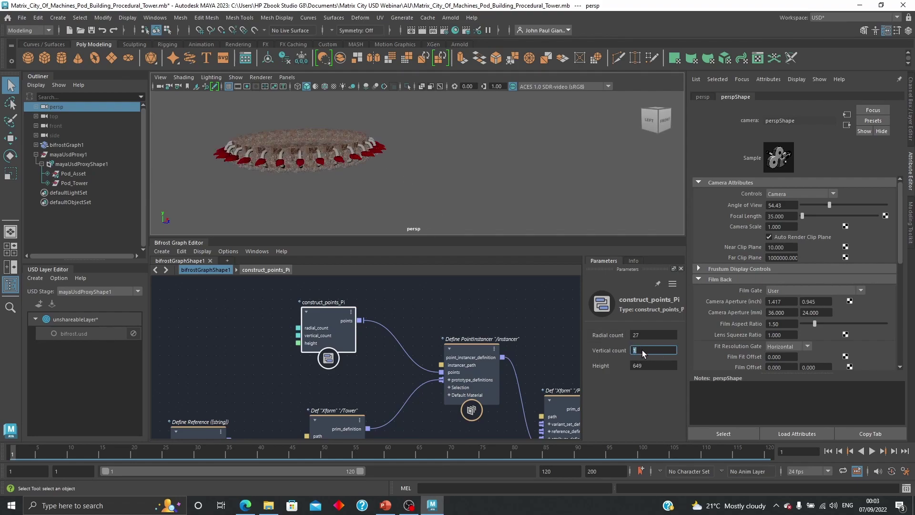
# Set the radial count of the construct_points_Pi node to 1.
pyautogui.keyDown('alt'); pyautogui.moveTo(344, 186); pyautogui.dragTo(405, 197, button='right'); pyautogui.keyUp('alt')
pyautogui.keyDown('alt'); pyautogui.moveTo(404, 198); pyautogui.dragTo(472, 179, button='middle'); pyautogui.keyUp('alt')
pyautogui.moveTo(473, 179)
pyautogui.keyDown('alt'); pyautogui.mouseDown()
pyautogui.moveTo(475, 195)
pyautogui.moveTo(473, 179)
pyautogui.mouseUp(); pyautogui.keyUp('alt')
pyautogui.click(636, 350)
pyautogui.click(647, 336)
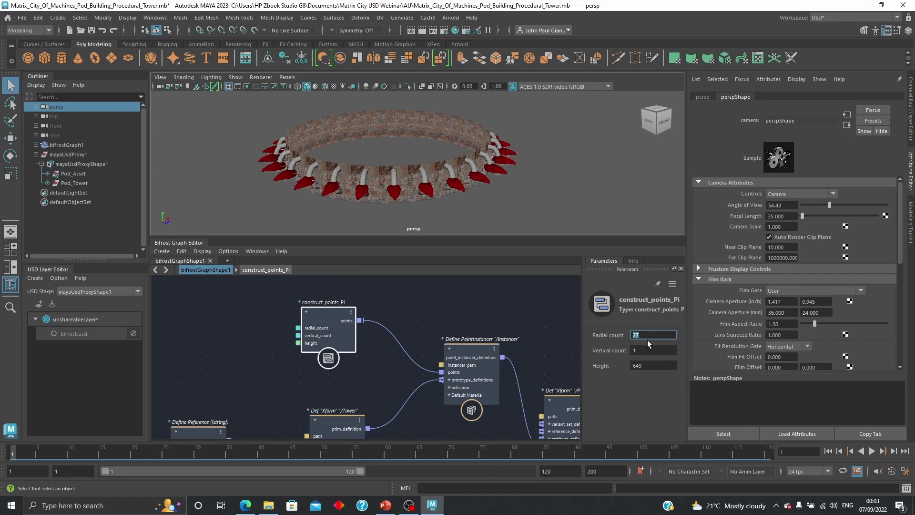
pyautogui.write('1')
pyautogui.press('Return')
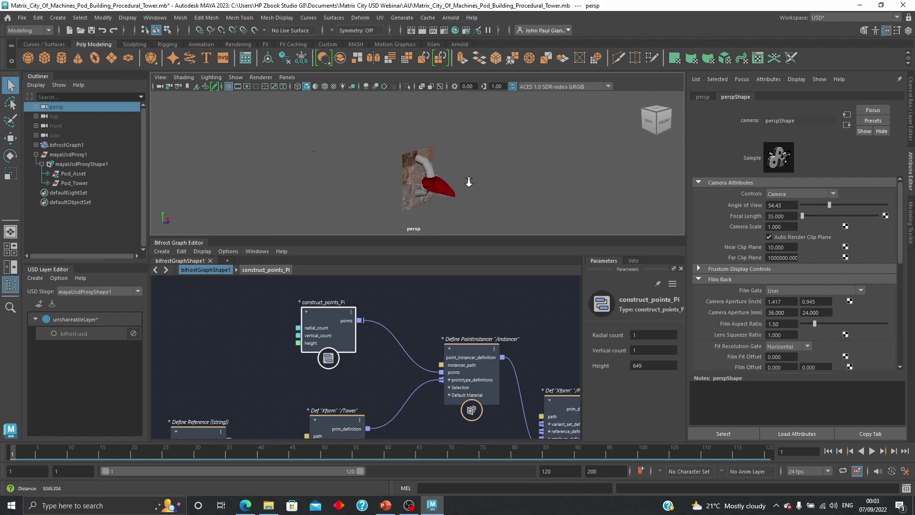
# Set the radial count to 2 and inspect the two opposing pods from several angles.
pyautogui.click(635, 335)
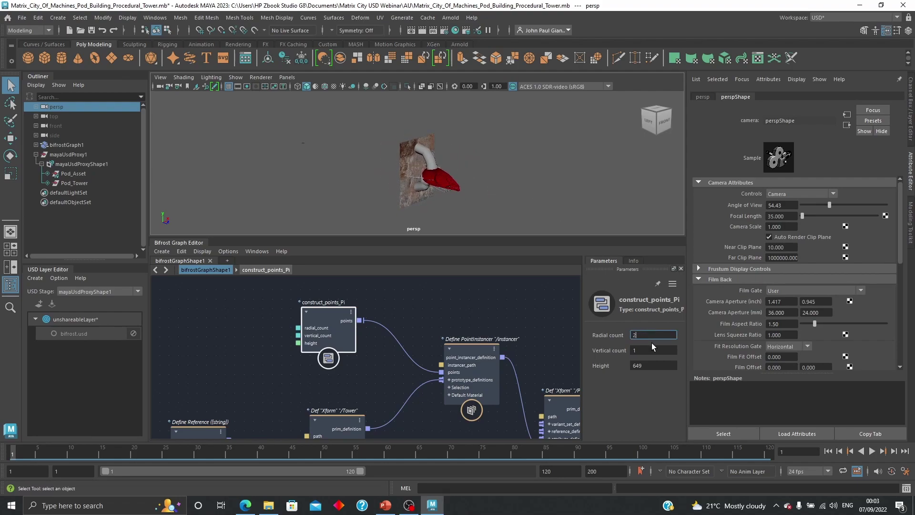
pyautogui.write('2')
pyautogui.press('Return')
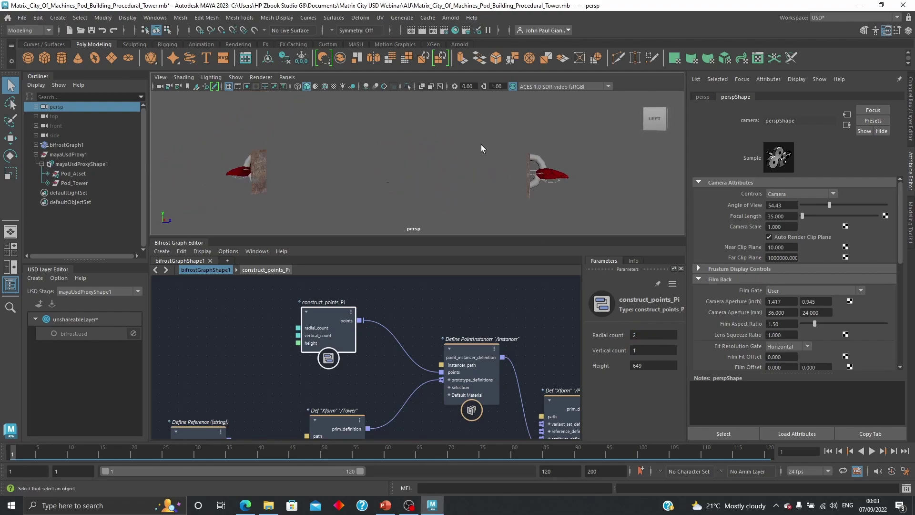
pyautogui.keyDown('alt'); pyautogui.moveTo(414, 184); pyautogui.dragTo(459, 193); pyautogui.keyUp('alt')
pyautogui.keyDown('alt'); pyautogui.moveTo(400, 174); pyautogui.dragTo(539, 152); pyautogui.keyUp('alt')
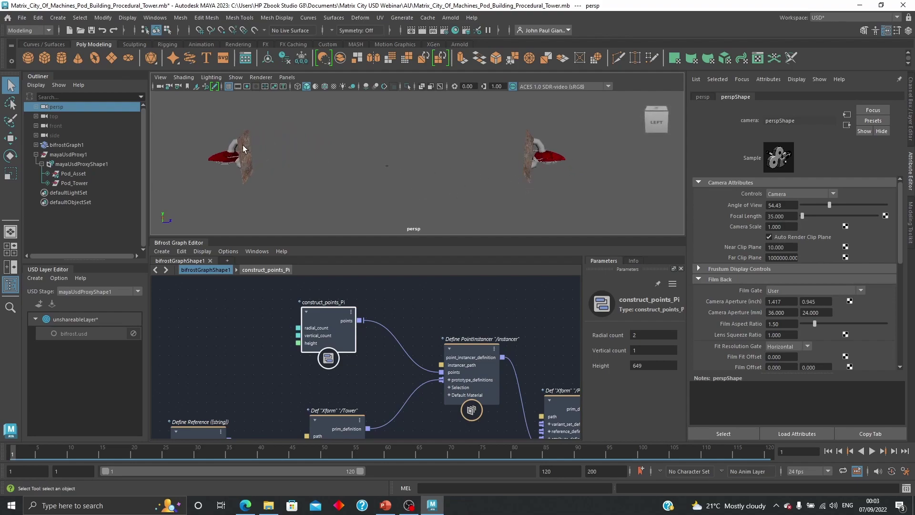
pyautogui.keyDown('alt'); pyautogui.moveTo(262, 181); pyautogui.dragTo(268, 185); pyautogui.keyUp('alt')
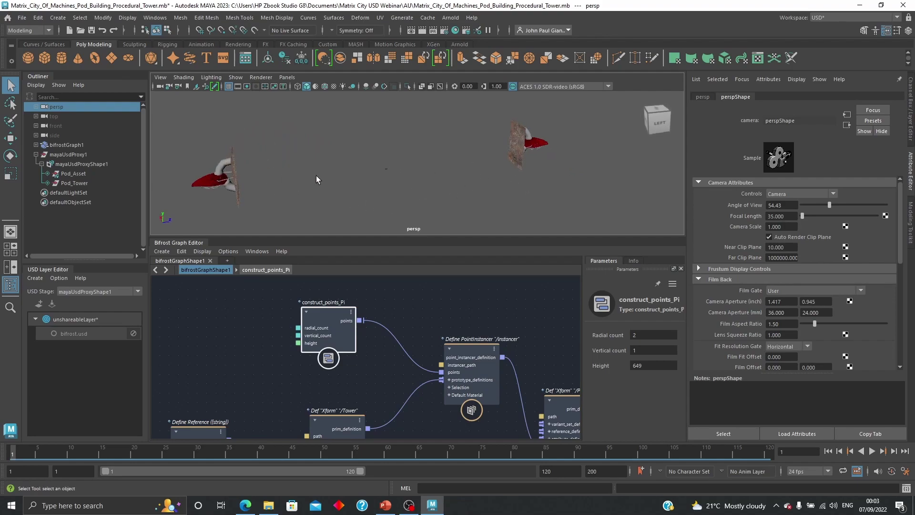
pyautogui.keyDown('alt'); pyautogui.moveTo(364, 177); pyautogui.dragTo(591, 257); pyautogui.keyUp('alt')
# Try radial counts of 3 and 6 on the construct_points_Pi node.
pyautogui.click(636, 334)
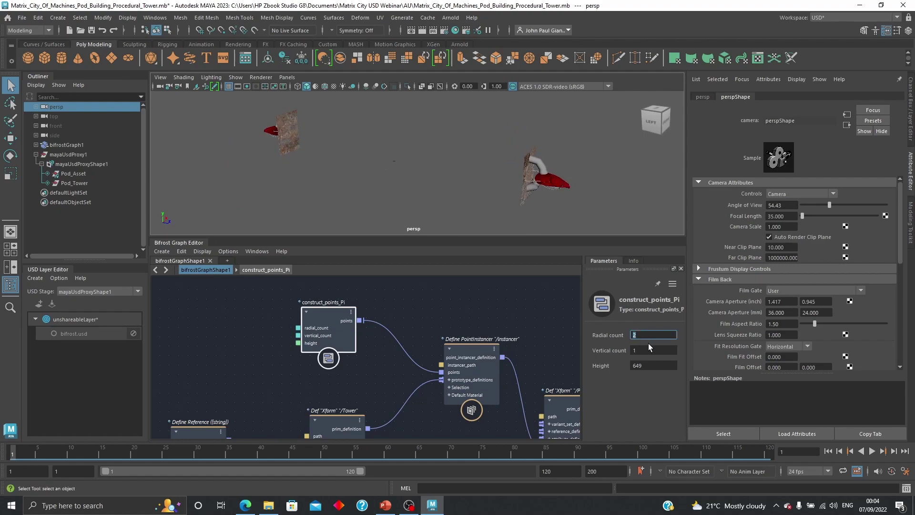
pyautogui.write('3')
pyautogui.press('Return')
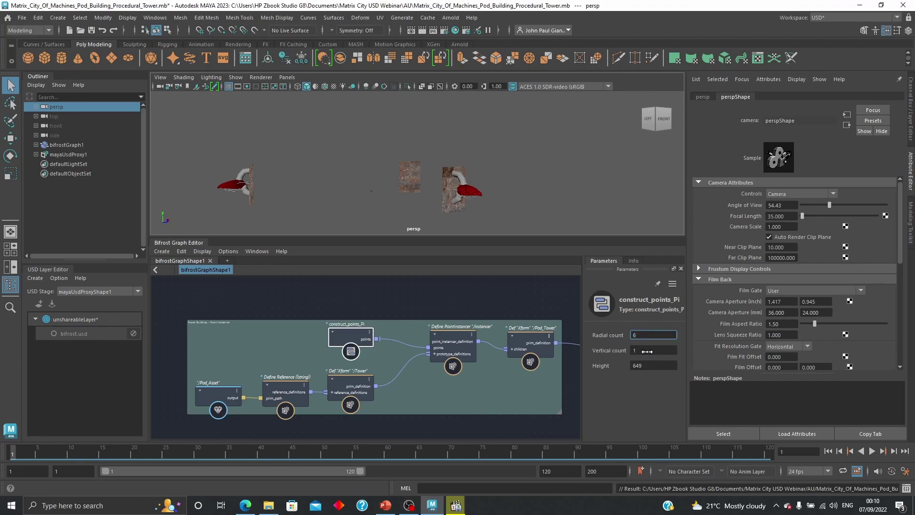
pyautogui.press('Return')
# Set the radial count of the construct_points_Pi node to 27 for a full ring of pods.
pyautogui.moveTo(448, 305); pyautogui.dragTo(439, 316, button='middle')
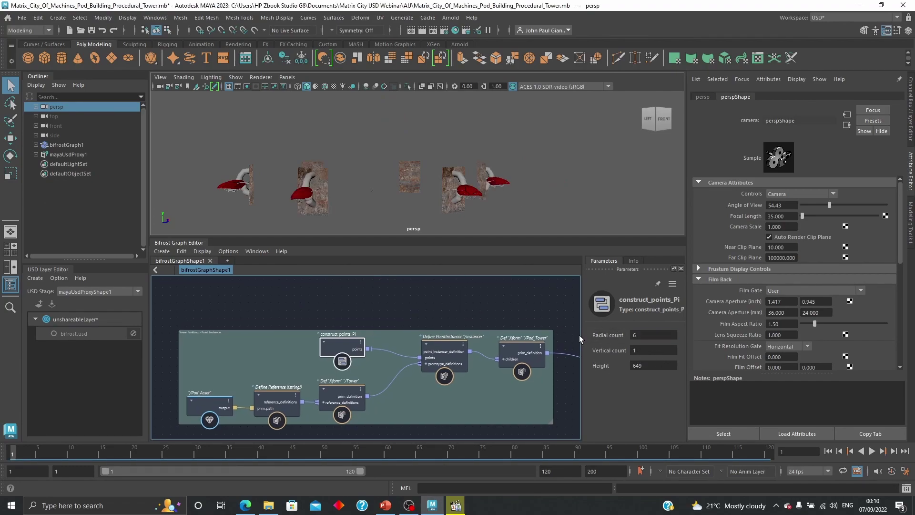
pyautogui.click(484, 319)
pyautogui.click(329, 339)
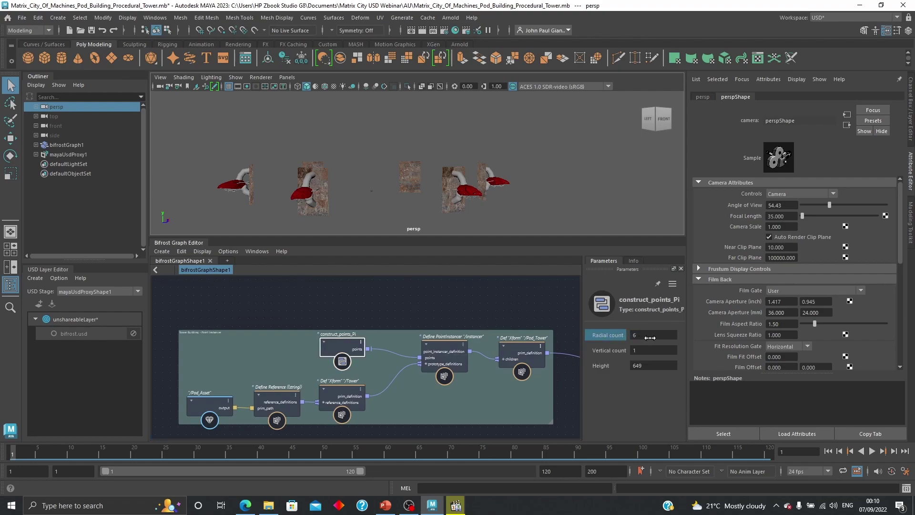
pyautogui.click(635, 335)
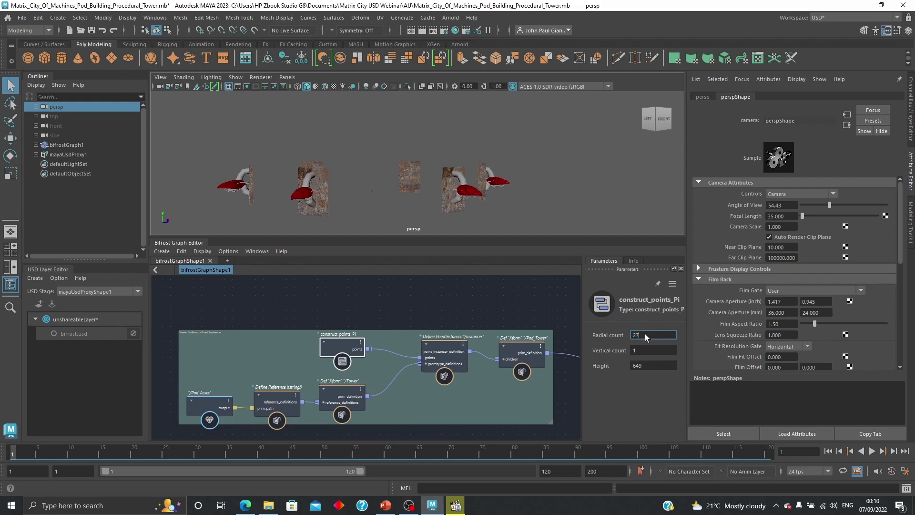
pyautogui.press('Return')
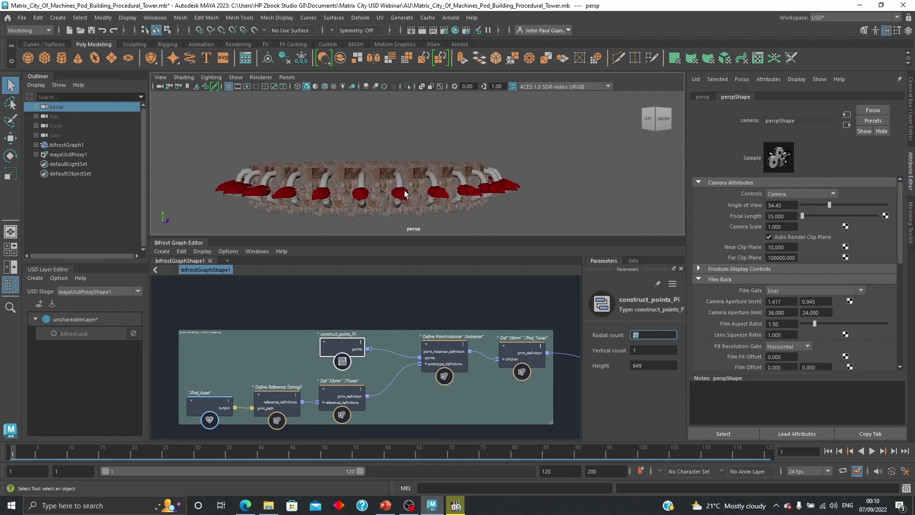
# Set the vertical count of the construct_points_Pi node to 30 and check the full height of the stacked tower.
pyautogui.click(639, 351)
pyautogui.write('30')
pyautogui.press('Return')
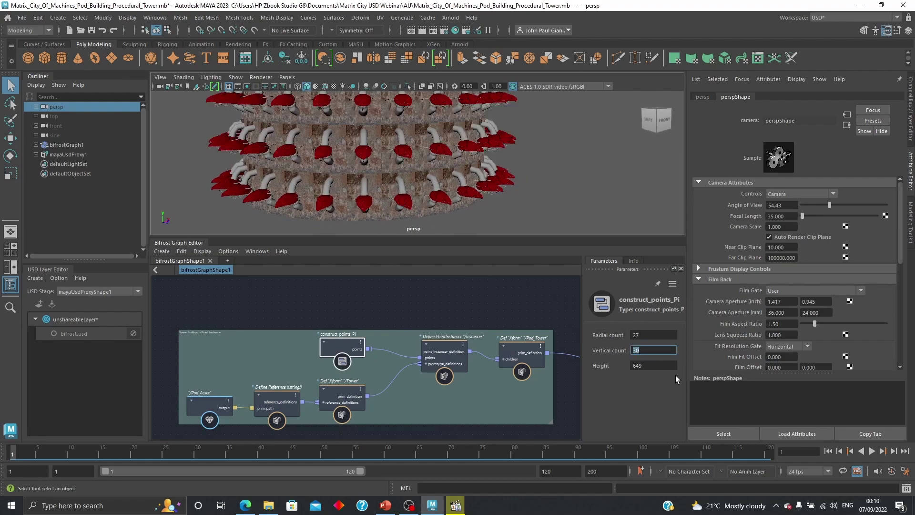
pyautogui.scroll(-3, 518, 177)
pyautogui.keyDown('alt'); pyautogui.moveTo(518, 176); pyautogui.dragTo(519, 198, button='middle'); pyautogui.keyUp('alt')
pyautogui.scroll(-6, 541, 208)
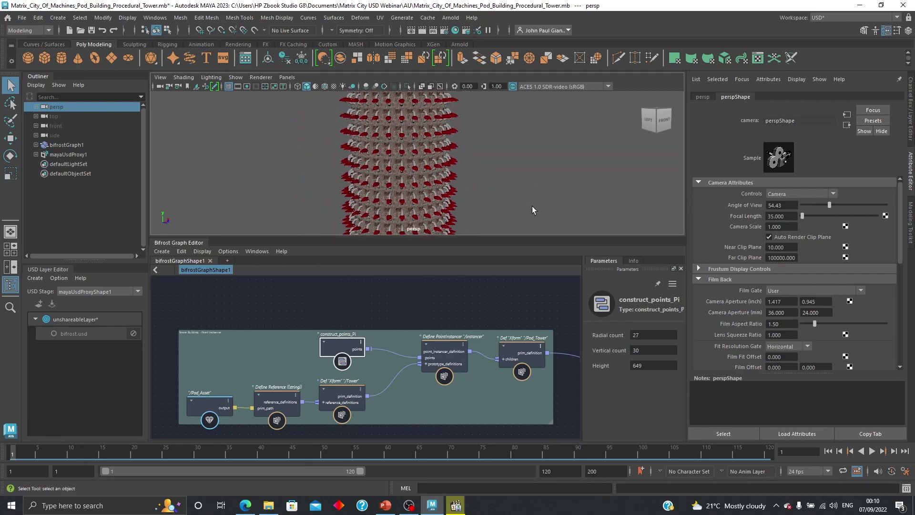
pyautogui.scroll(-6, 532, 205)
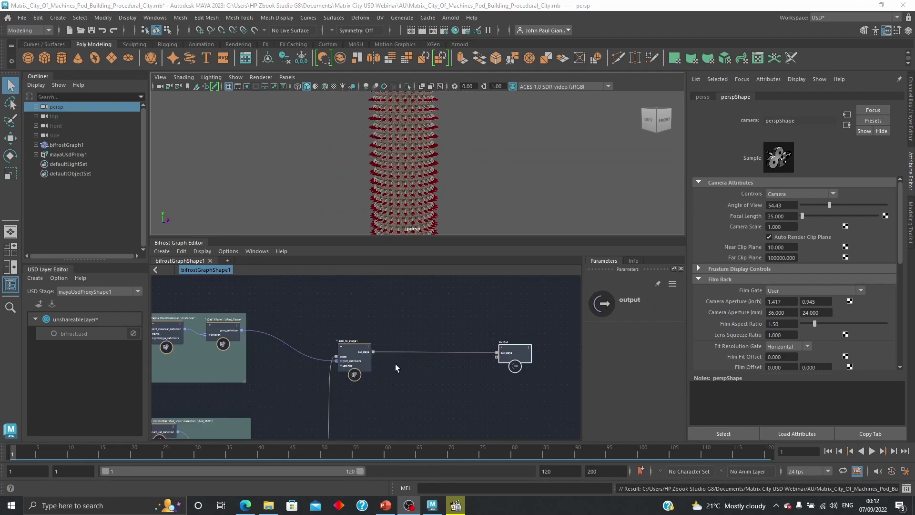
# Examine the tower, the add_to_stage chain in the graph, and the prims listed under mayaUsdProxy1.
pyautogui.keyDown('alt'); pyautogui.moveTo(385, 319); pyautogui.dragTo(424, 308, button='middle'); pyautogui.keyUp('alt')
pyautogui.keyDown('alt'); pyautogui.moveTo(477, 319); pyautogui.dragTo(460, 302, button='middle'); pyautogui.keyUp('alt')
pyautogui.moveTo(509, 318); pyautogui.dragTo(492, 337, button='middle')
pyautogui.keyDown('alt'); pyautogui.moveTo(525, 177); pyautogui.dragTo(478, 178, button='right'); pyautogui.keyUp('alt')
pyautogui.keyDown('alt'); pyautogui.moveTo(527, 184); pyautogui.dragTo(503, 184, button='middle'); pyautogui.keyUp('alt')
pyautogui.moveTo(465, 179)
pyautogui.keyDown('alt'); pyautogui.mouseDown()
pyautogui.moveTo(470, 162)
pyautogui.moveTo(454, 151)
pyautogui.moveTo(465, 158)
pyautogui.moveTo(462, 190)
pyautogui.mouseUp(); pyautogui.keyUp('alt')
pyautogui.moveTo(419, 319)
pyautogui.mouseDown(button='middle')
pyautogui.moveTo(454, 321)
pyautogui.moveTo(434, 312)
pyautogui.mouseUp(button='middle')
pyautogui.click(36, 154)
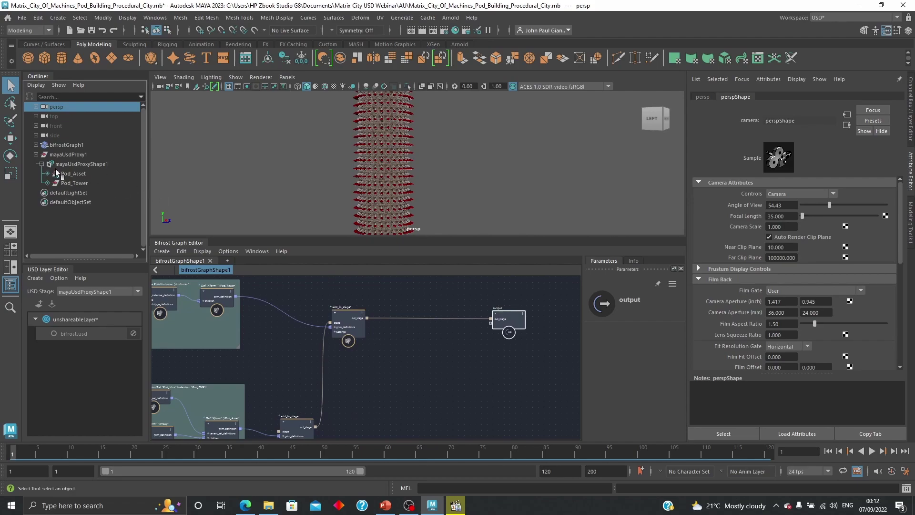
pyautogui.moveTo(237, 392); pyautogui.dragTo(302, 341, button='middle')
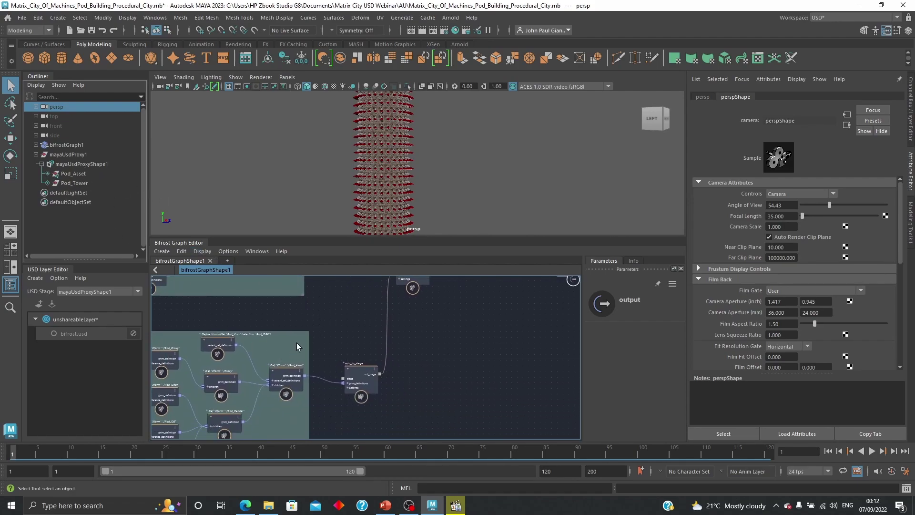
pyautogui.moveTo(339, 300); pyautogui.dragTo(365, 379, button='middle')
pyautogui.moveTo(362, 305); pyautogui.dragTo(395, 307, button='middle')
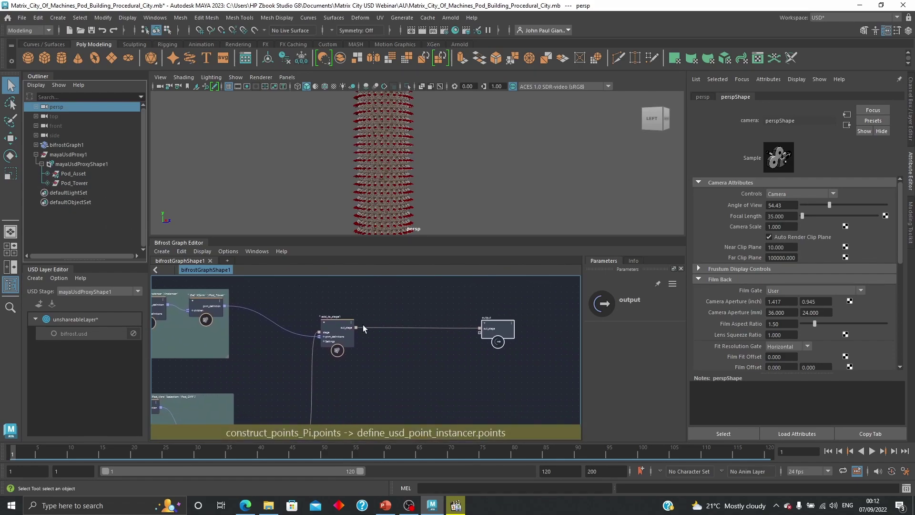
# Add another add_to_stage node and insert it between add_to_stage1 and the graph output.
pyautogui.press('Tab')
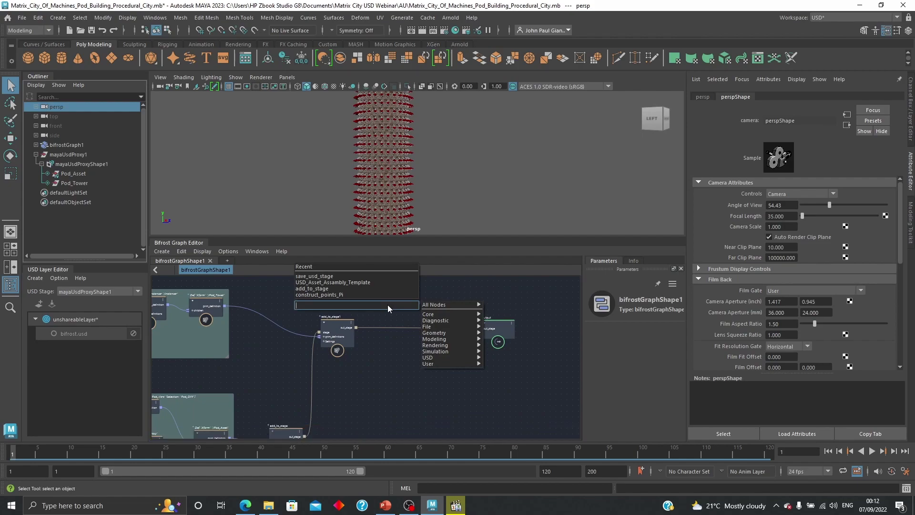
pyautogui.click(335, 289)
pyautogui.moveTo(390, 316); pyautogui.dragTo(415, 298)
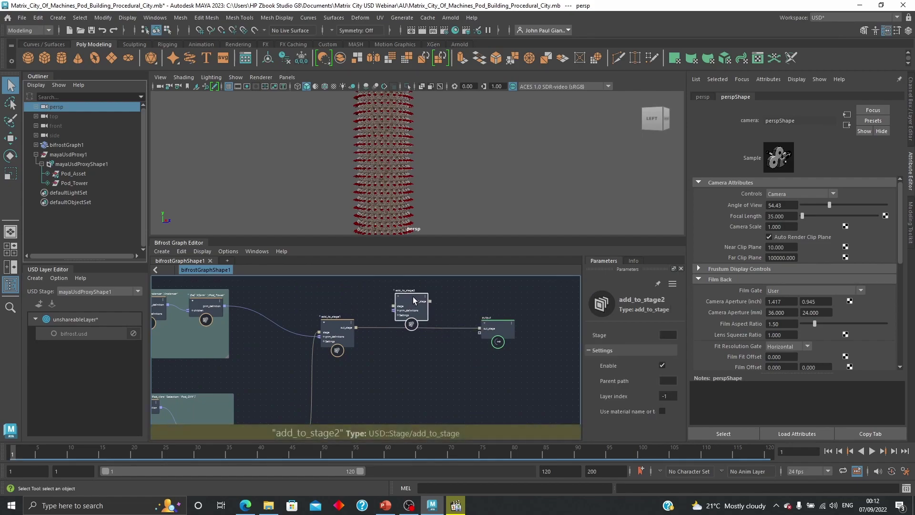
pyautogui.moveTo(356, 327); pyautogui.dragTo(479, 328)
pyautogui.moveTo(417, 305); pyautogui.dragTo(446, 310)
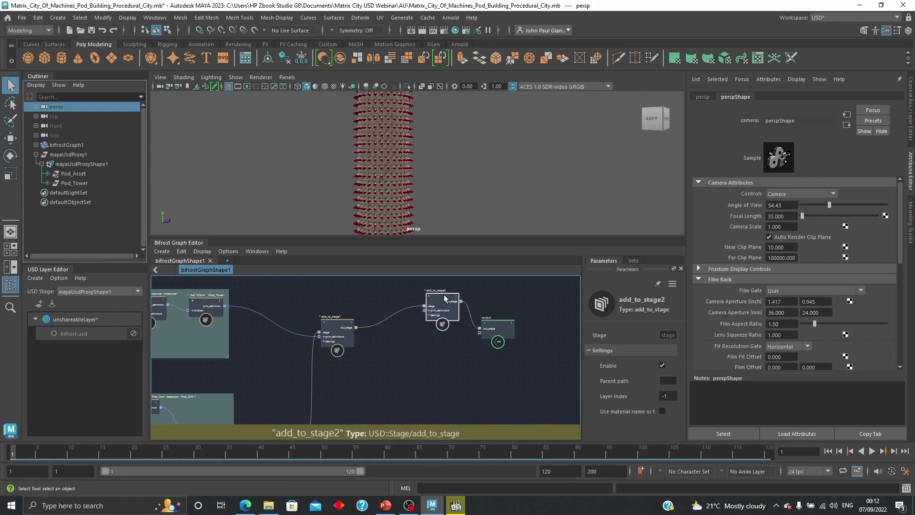
pyautogui.keyDown('alt'); pyautogui.moveTo(494, 293); pyautogui.dragTo(488, 314, button='middle'); pyautogui.keyUp('alt')
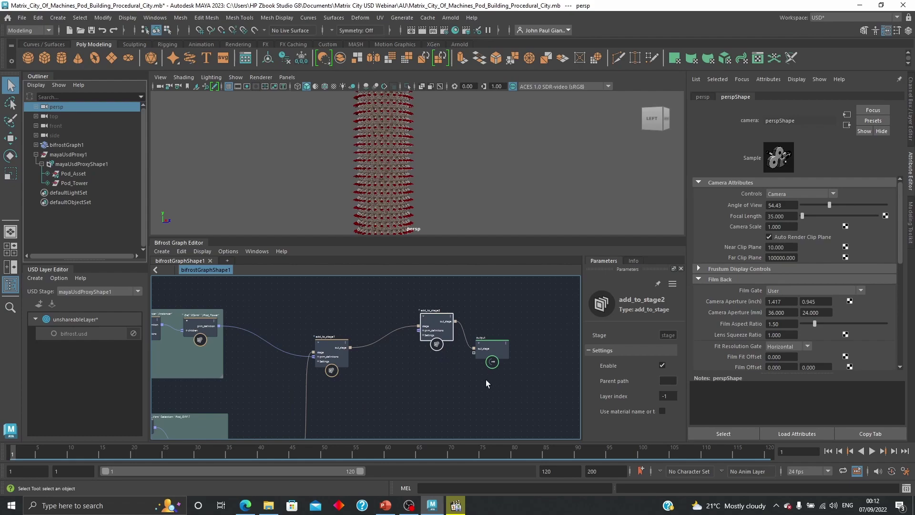
# Move add_to_stage2 up into empty graph space, clear of the existing tower nodes.
pyautogui.keyDown('alt'); pyautogui.moveTo(440, 333); pyautogui.dragTo(436, 344, button='middle'); pyautogui.keyUp('alt')
pyautogui.keyDown('alt'); pyautogui.moveTo(372, 330); pyautogui.dragTo(435, 368, button='middle'); pyautogui.keyUp('alt')
pyautogui.moveTo(504, 364); pyautogui.dragTo(470, 295)
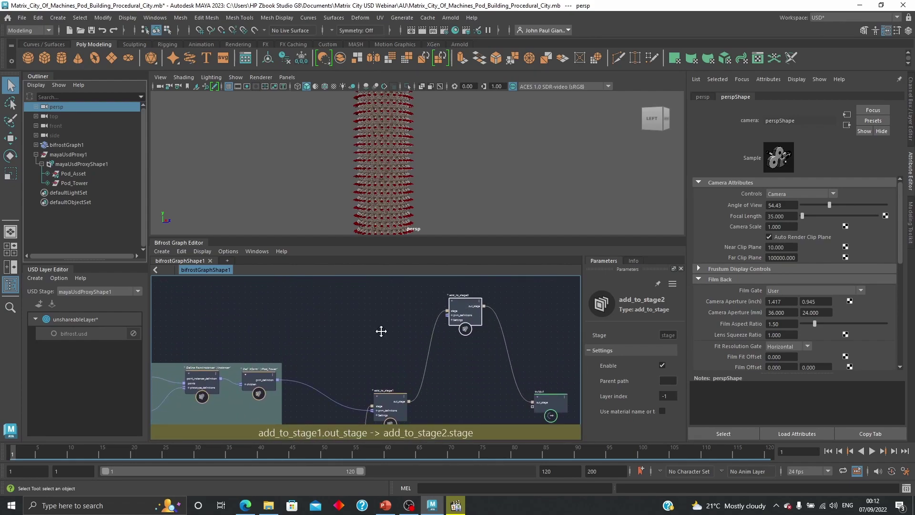
pyautogui.moveTo(382, 333); pyautogui.dragTo(440, 376, button='middle')
pyautogui.moveTo(531, 327); pyautogui.dragTo(517, 283)
pyautogui.moveTo(518, 286); pyautogui.dragTo(521, 331, button='middle')
# Create a define_usd_point_instancer node feeding the prim_definitions of add_to_stage2 and place it before that node.
pyautogui.rightClick(510, 344)
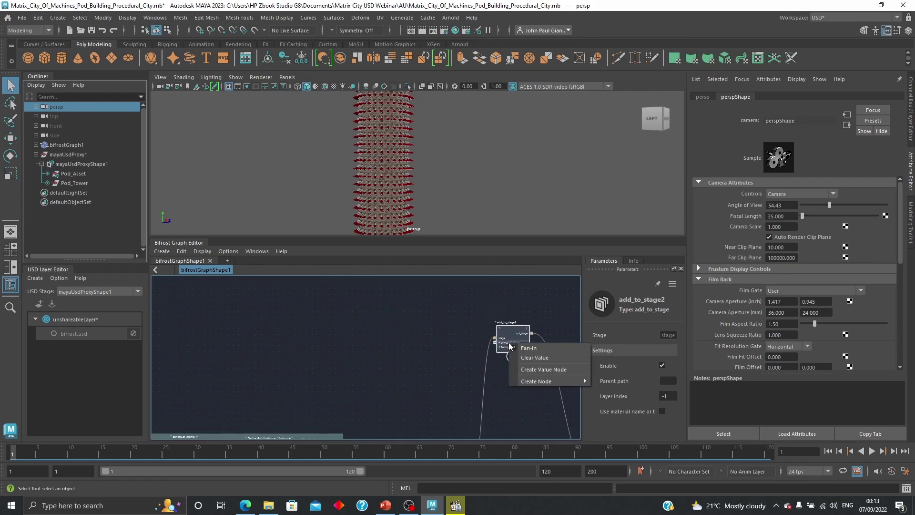
pyautogui.moveTo(545, 384)
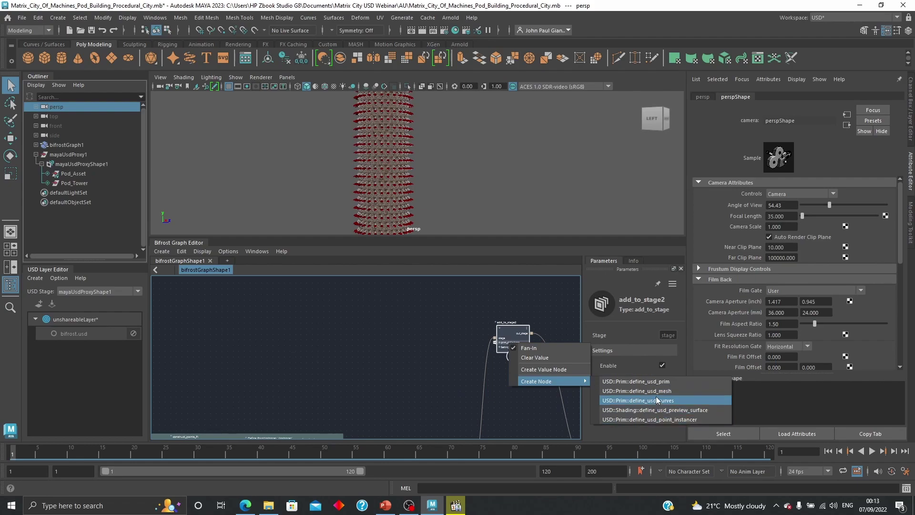
pyautogui.click(660, 419)
pyautogui.keyDown('alt'); pyautogui.moveTo(461, 432); pyautogui.dragTo(453, 391, button='middle'); pyautogui.keyUp('alt')
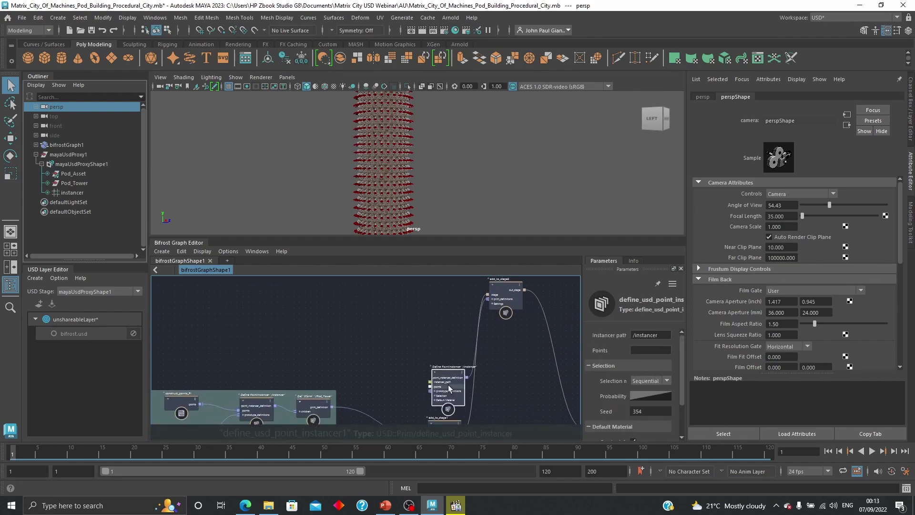
pyautogui.moveTo(453, 391); pyautogui.dragTo(434, 305)
pyautogui.keyDown('alt'); pyautogui.moveTo(434, 305); pyautogui.dragTo(450, 373, button='middle'); pyautogui.keyUp('alt')
pyautogui.moveTo(446, 362); pyautogui.dragTo(445, 324)
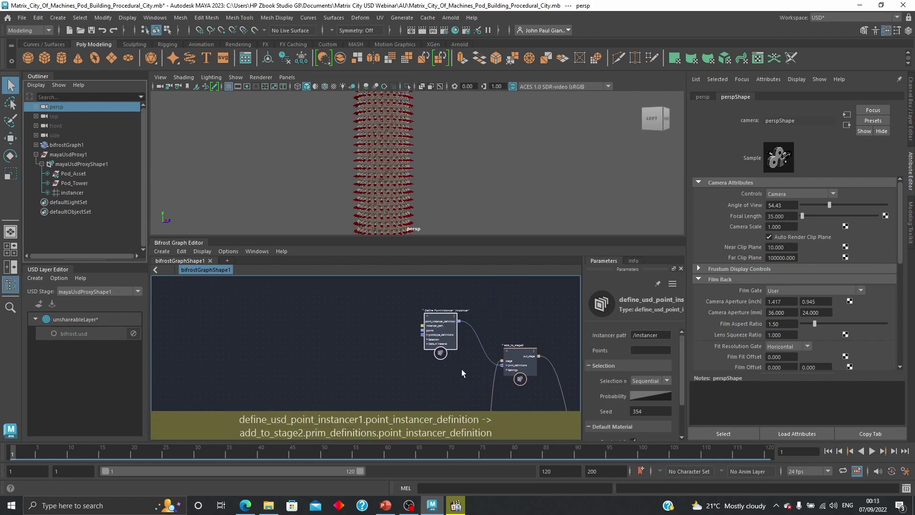
pyautogui.keyDown('alt'); pyautogui.moveTo(460, 372); pyautogui.dragTo(457, 360, button='middle'); pyautogui.keyUp('alt')
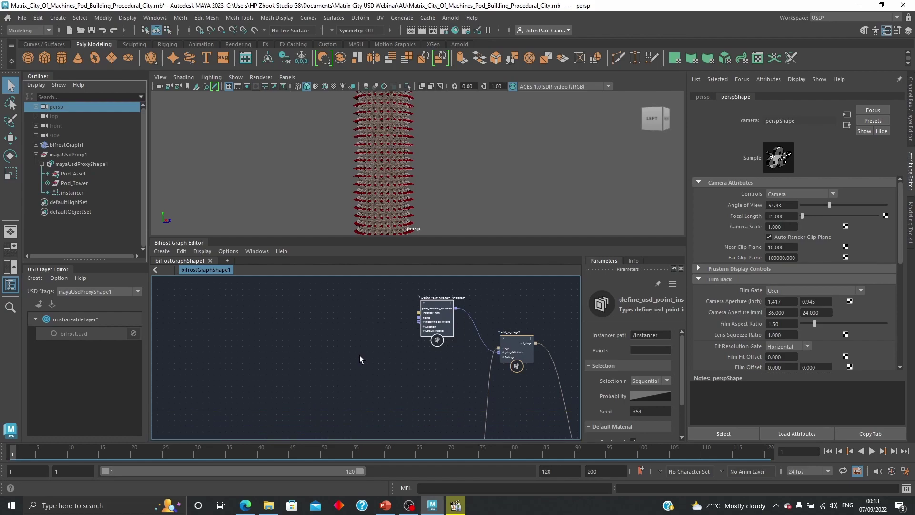
pyautogui.keyDown('alt'); pyautogui.moveTo(333, 321); pyautogui.dragTo(319, 337, button='middle'); pyautogui.keyUp('alt')
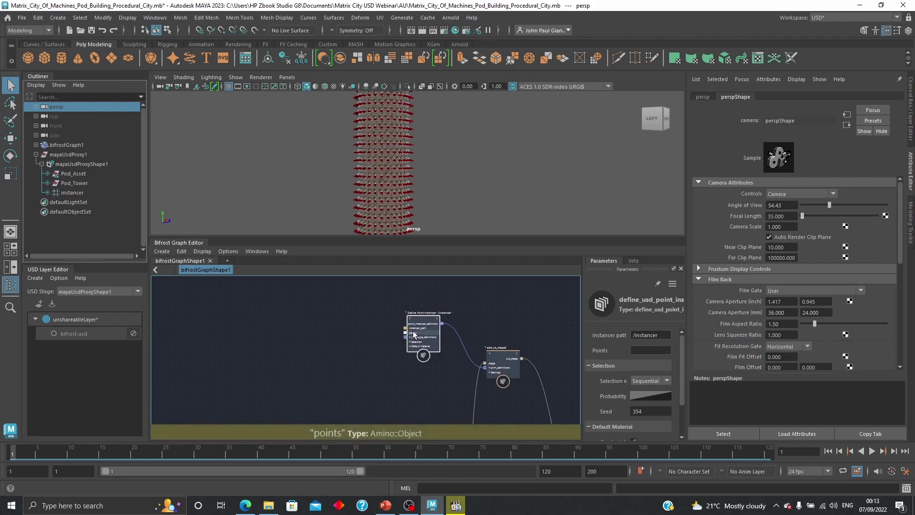
# Add a scatter_points node and connect its points output to the new point instancer's points input.
pyautogui.click(351, 338)
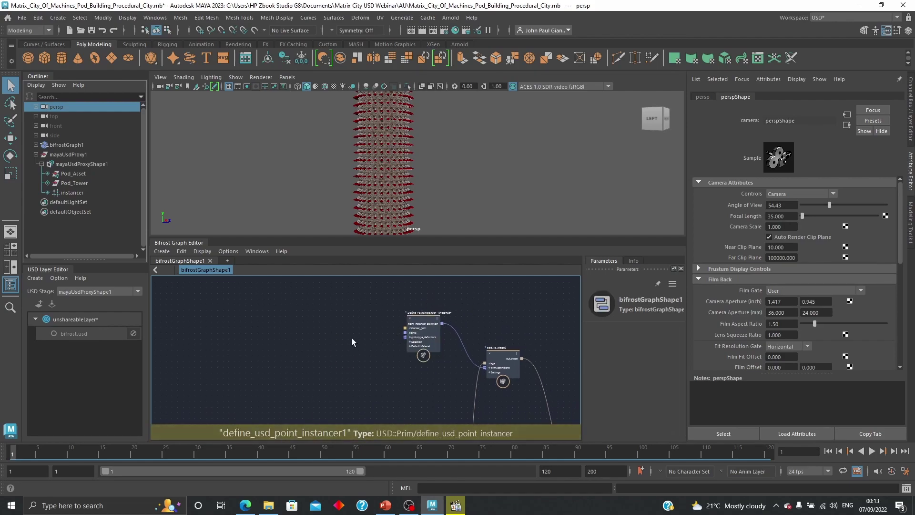
pyautogui.press('Tab')
pyautogui.write('scatter')
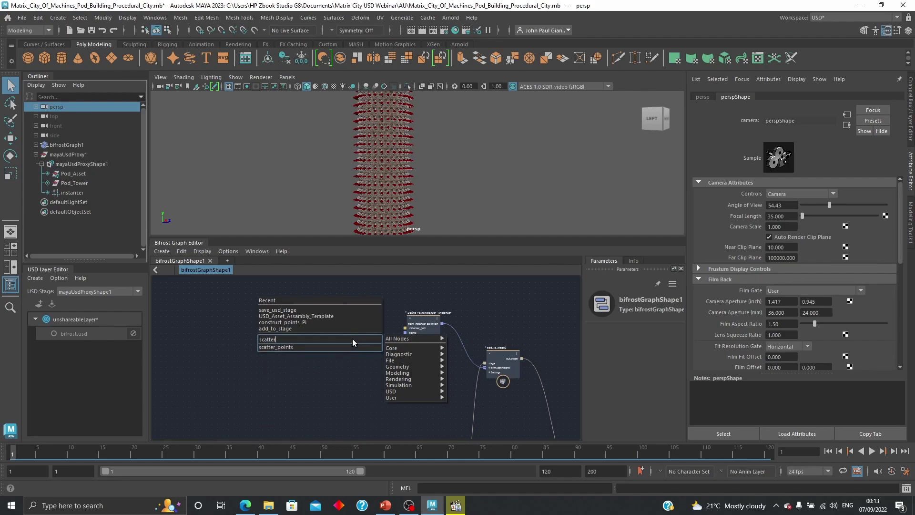
pyautogui.click(327, 347)
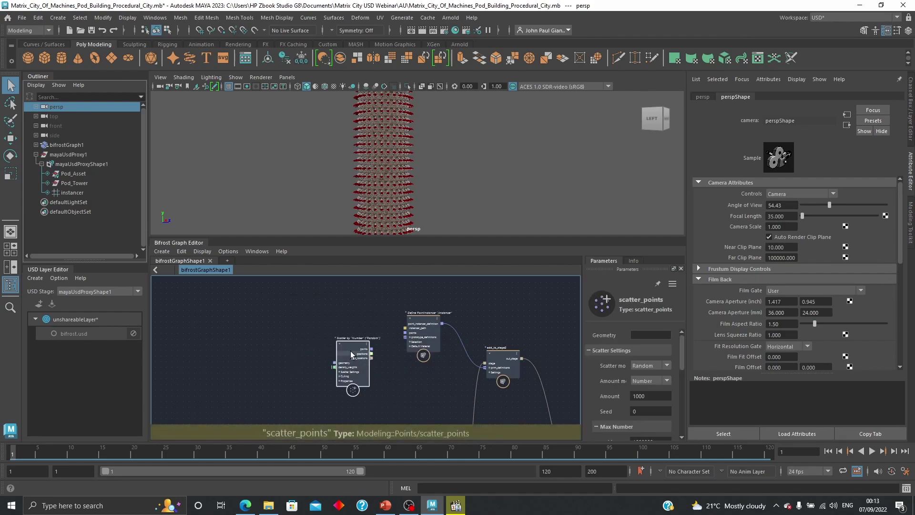
pyautogui.moveTo(377, 317); pyautogui.dragTo(404, 351)
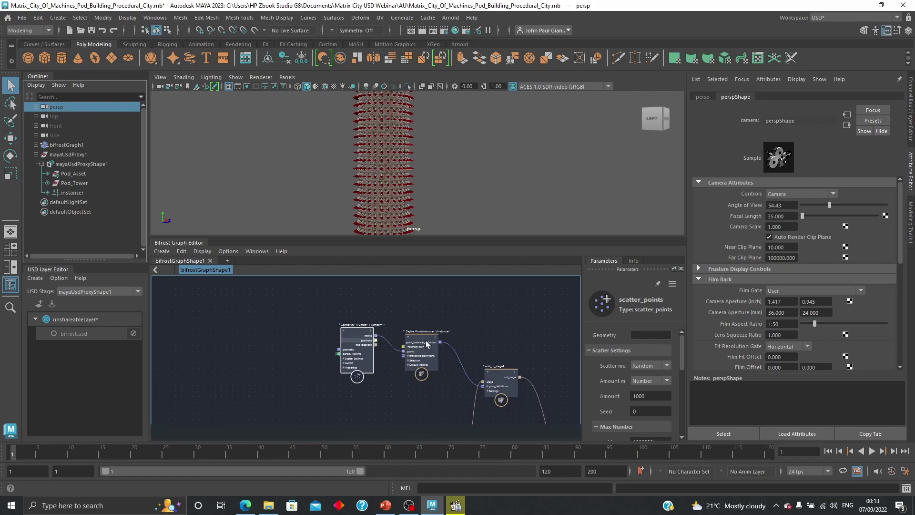
pyautogui.moveTo(366, 327); pyautogui.dragTo(367, 304)
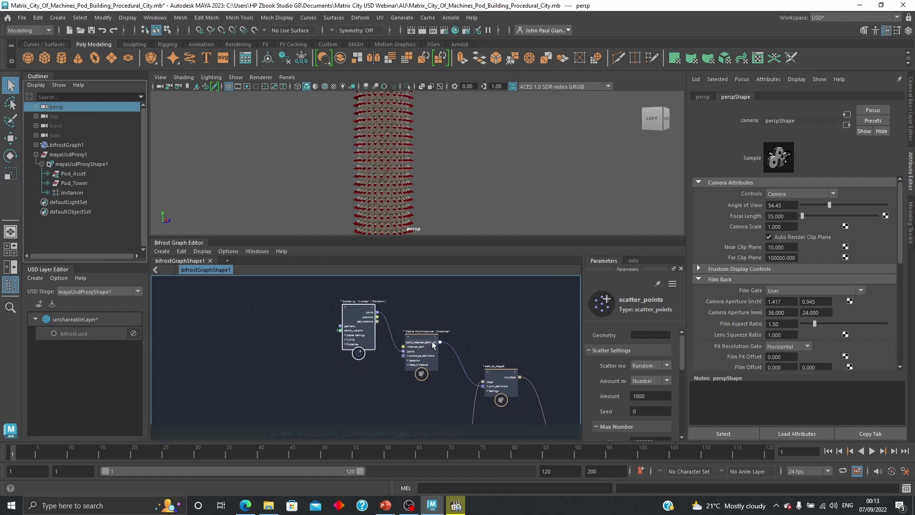
# Create a polygon plane and scale it up uniformly into a large ground around the tower's base.
pyautogui.click(111, 57)
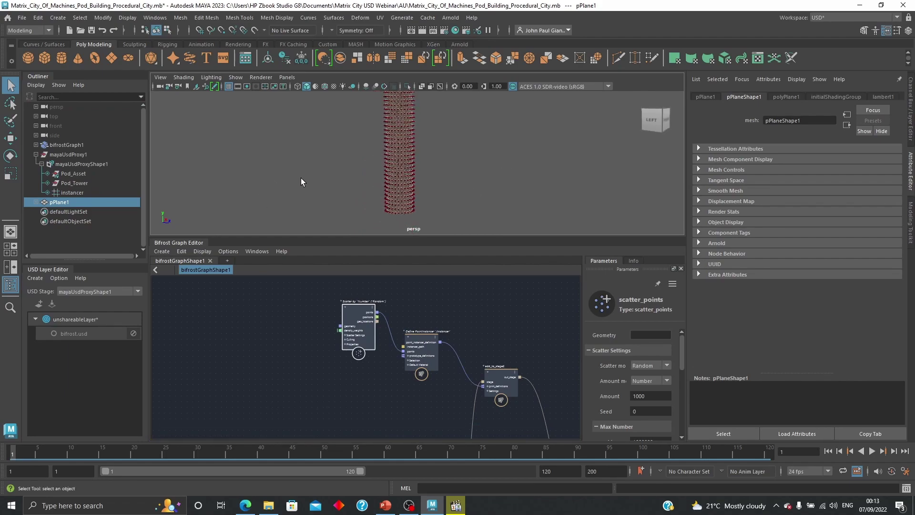
pyautogui.keyDown('alt'); pyautogui.moveTo(315, 148); pyautogui.dragTo(286, 162); pyautogui.keyUp('alt')
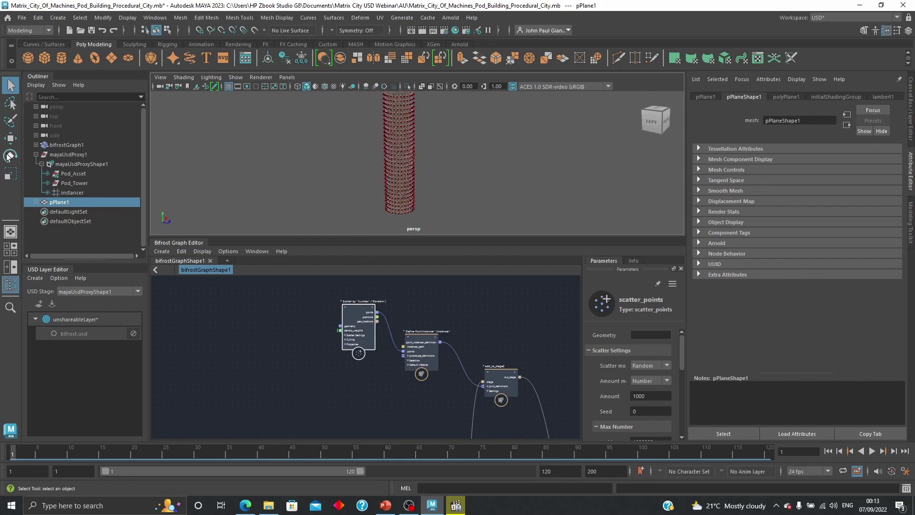
pyautogui.click(10, 173)
pyautogui.moveTo(404, 211); pyautogui.dragTo(639, 163)
pyautogui.keyDown('alt'); pyautogui.moveTo(495, 189); pyautogui.dragTo(471, 174); pyautogui.keyUp('alt')
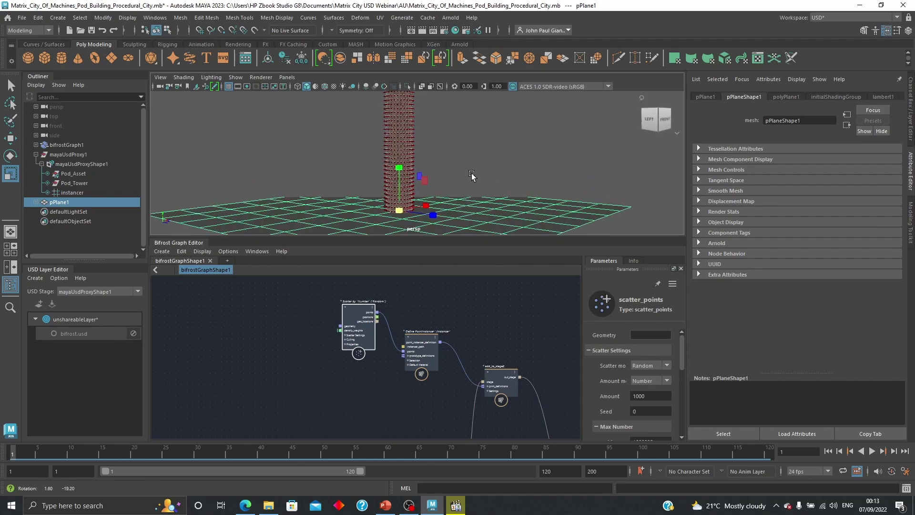
# Raise the persp camera's far clip plane tenfold by adding a zero to its value.
pyautogui.click(160, 86)
pyautogui.click(773, 258)
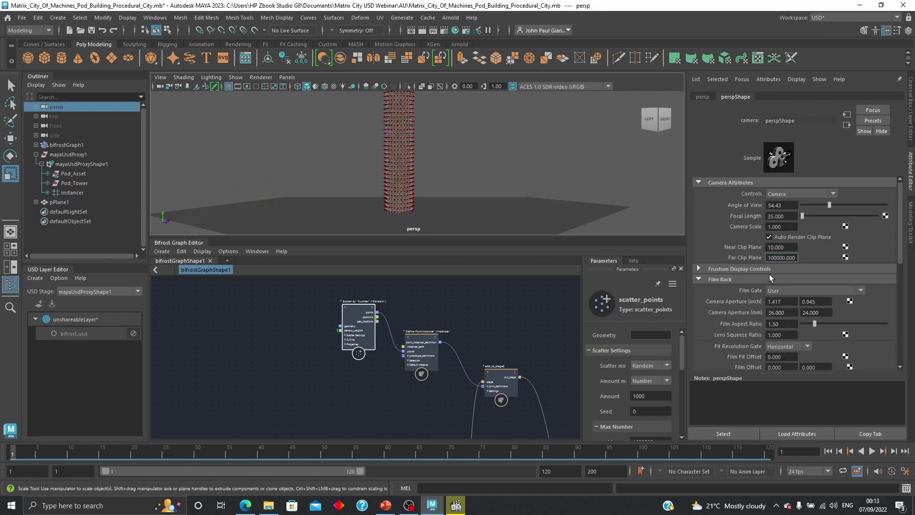
pyautogui.write('0')
pyautogui.press('Return')
pyautogui.press('space')
pyautogui.click(482, 192)
pyautogui.click(290, 156)
pyautogui.keyDown('alt'); pyautogui.moveTo(346, 180); pyautogui.dragTo(327, 166); pyautogui.keyUp('alt')
# Select the ground plane and stretch it along its Z axis.
pyautogui.click(474, 219)
pyautogui.keyDown('alt'); pyautogui.moveTo(576, 209); pyautogui.dragTo(588, 183, button='middle'); pyautogui.keyUp('alt')
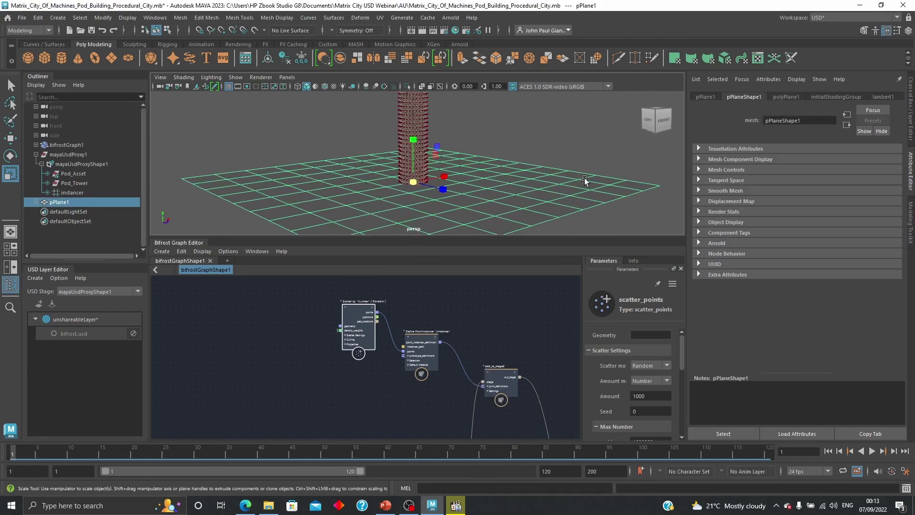
pyautogui.keyDown('alt'); pyautogui.moveTo(588, 183); pyautogui.dragTo(512, 200); pyautogui.keyUp('alt')
pyautogui.click(786, 96)
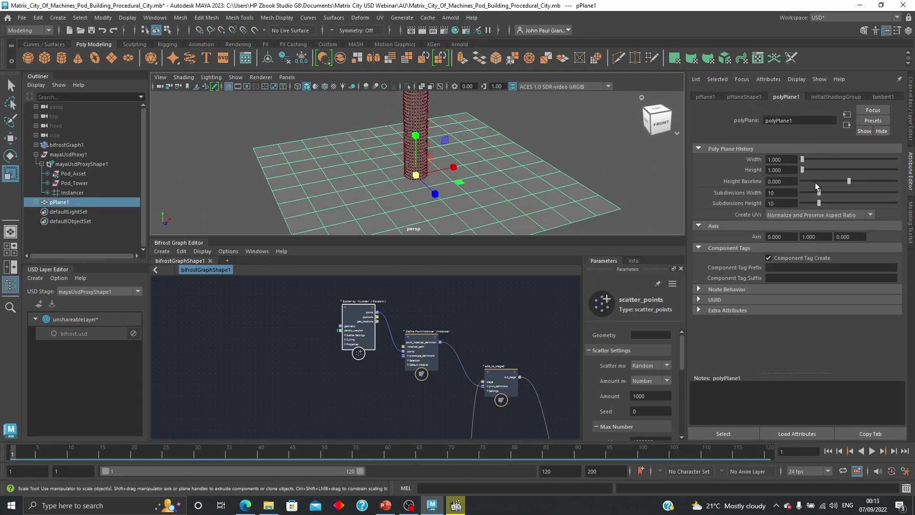
pyautogui.moveTo(456, 170); pyautogui.dragTo(440, 201)
pyautogui.keyDown('alt'); pyautogui.moveTo(373, 187); pyautogui.dragTo(409, 194); pyautogui.keyUp('alt')
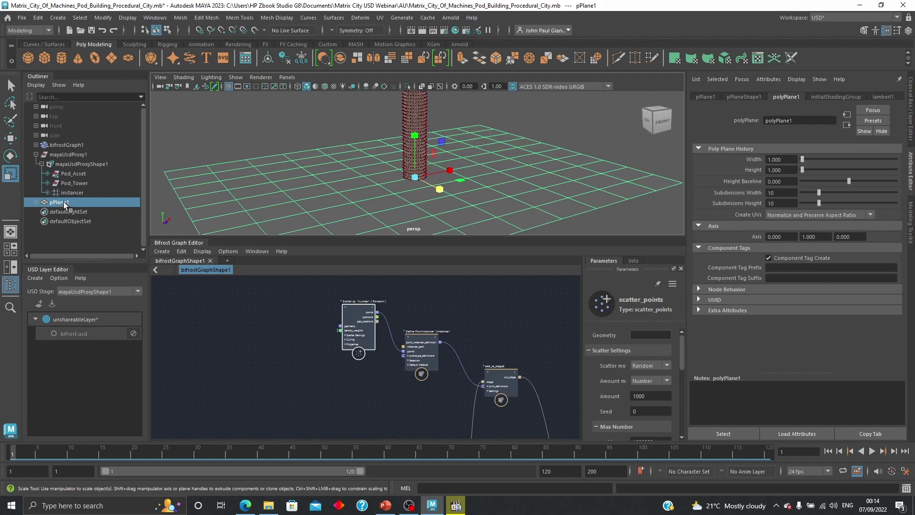
# Bring pPlane1 into the Bifrost graph and connect its mesh output to the geometry input of scatter_points.
pyautogui.moveTo(65, 203); pyautogui.dragTo(306, 340)
pyautogui.moveTo(373, 421); pyautogui.dragTo(374, 399)
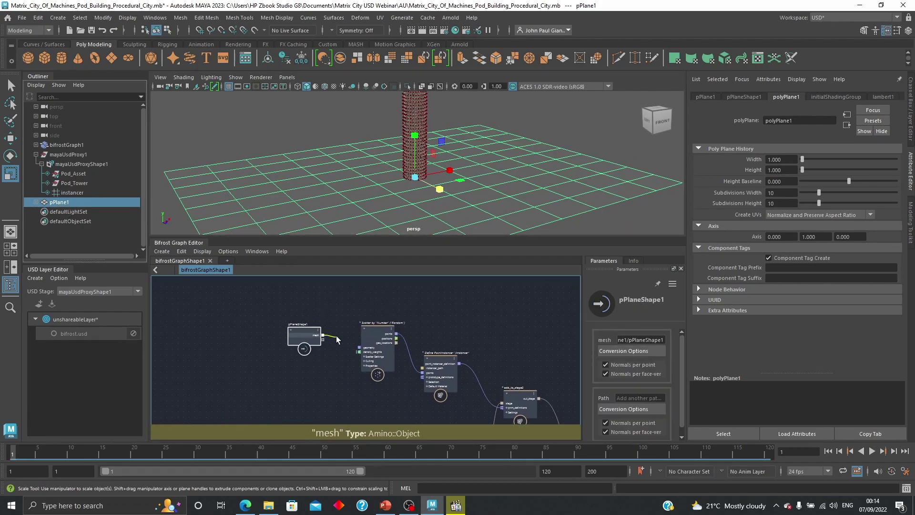
pyautogui.moveTo(340, 336); pyautogui.dragTo(359, 347)
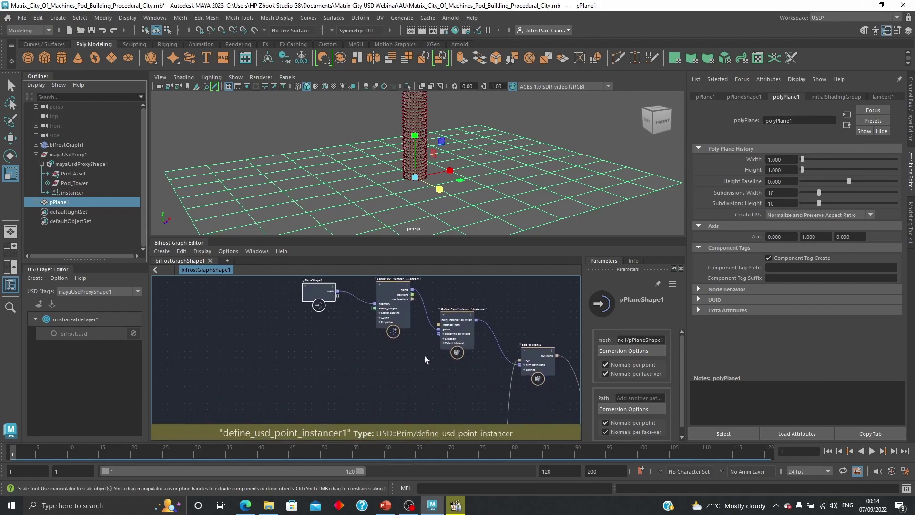
# Create a define_usd_prim node for the new point instancer's prototype_definitions and set its path to /City.
pyautogui.rightClick(474, 331)
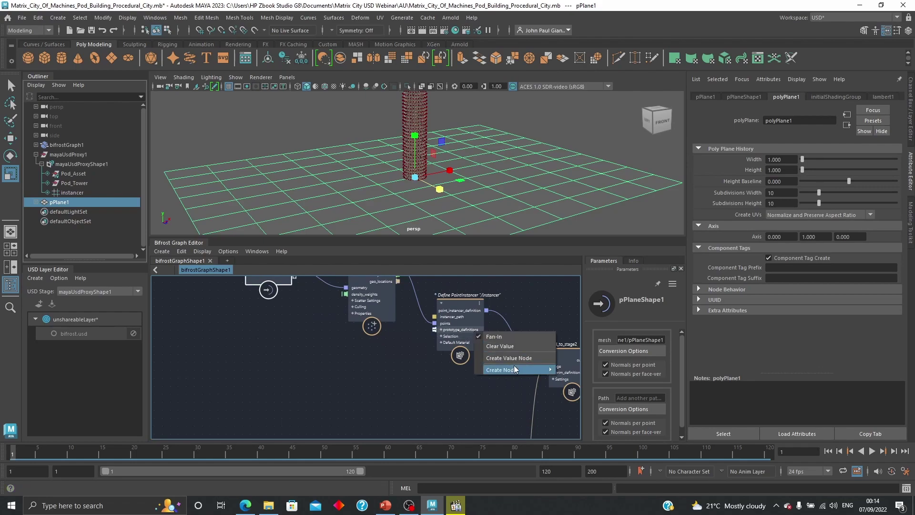
pyautogui.moveTo(516, 370)
pyautogui.click(607, 371)
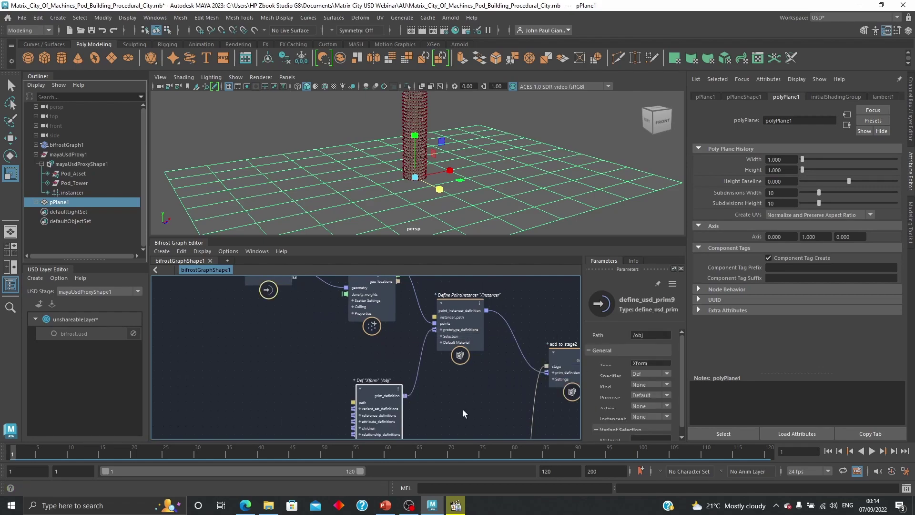
pyautogui.click(650, 336)
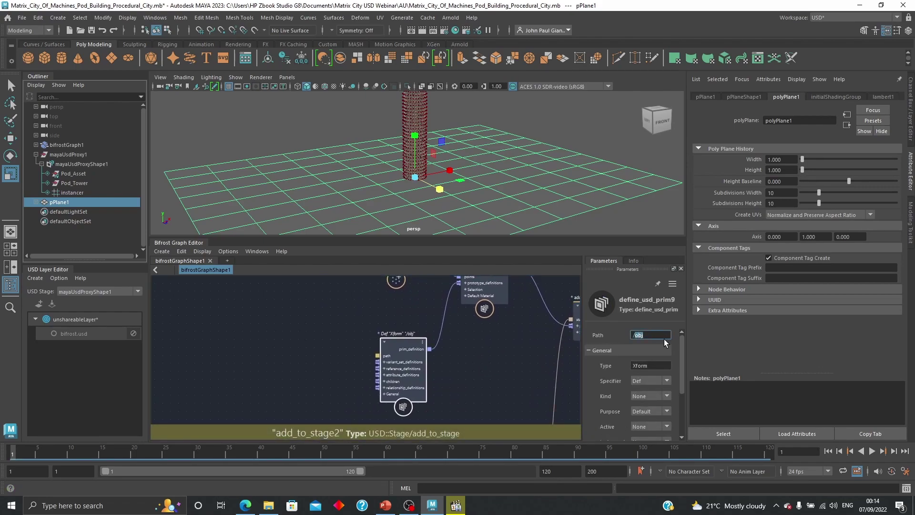
pyautogui.write('ity')
pyautogui.click(483, 367)
# Create a define_usd_reference node for the /City prim's reference_definitions and place it before that prim node.
pyautogui.rightClick(410, 370)
pyautogui.moveTo(457, 409)
pyautogui.click(543, 410)
pyautogui.keyDown('alt'); pyautogui.moveTo(329, 341); pyautogui.dragTo(367, 391, button='middle'); pyautogui.keyUp('alt')
pyautogui.moveTo(367, 391); pyautogui.dragTo(347, 359)
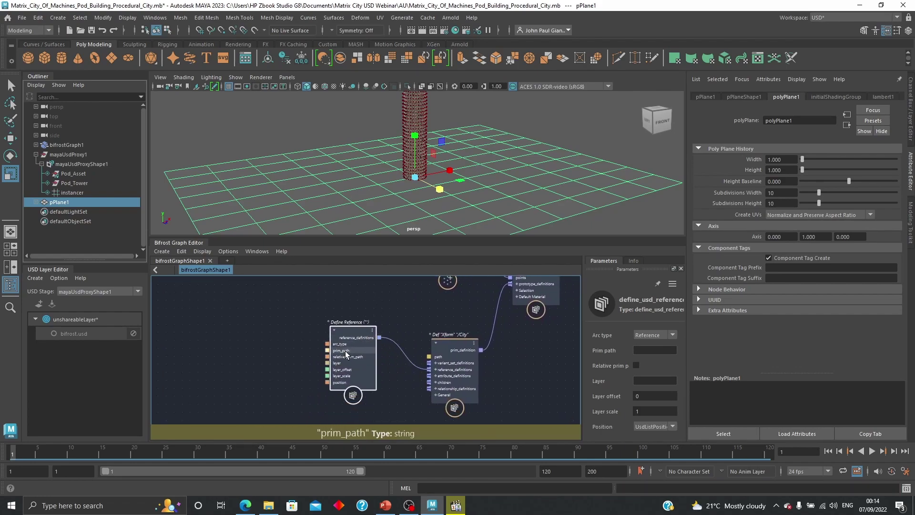
# Create a string value node feeding the prim_path input of the new define_usd_reference node.
pyautogui.rightClick(347, 354)
pyautogui.click(385, 368)
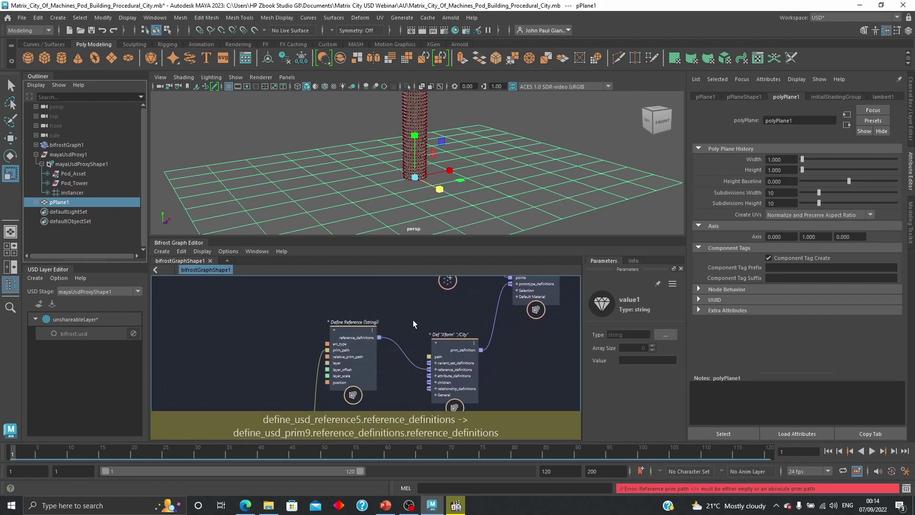
pyautogui.moveTo(416, 319); pyautogui.dragTo(415, 364, button='middle')
# Set the Amount of the scatter_points node to 10.
pyautogui.click(445, 285)
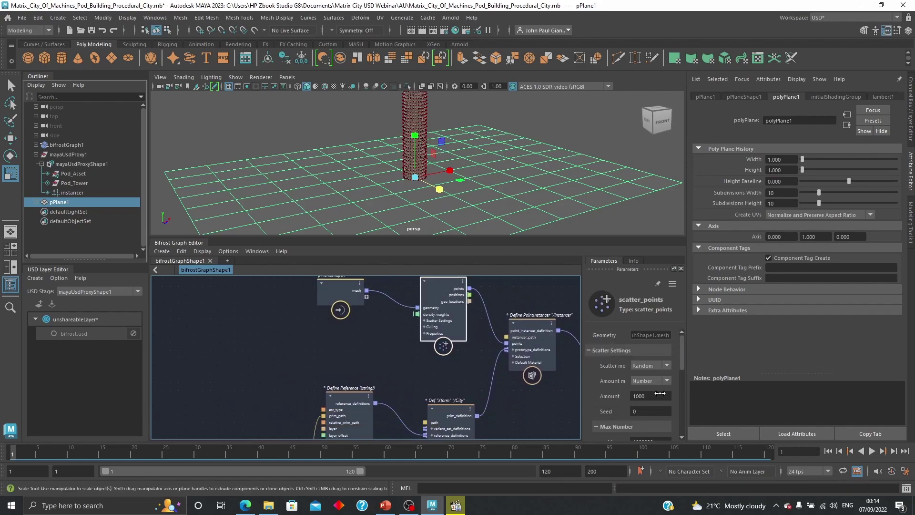
pyautogui.moveTo(683, 351); pyautogui.dragTo(683, 354)
pyautogui.moveTo(660, 385)
pyautogui.mouseDown()
pyautogui.moveTo(631, 396)
pyautogui.moveTo(644, 390)
pyautogui.mouseUp()
pyautogui.click(644, 388)
pyautogui.write('1')
pyautogui.press('Return')
pyautogui.click(552, 411)
# Copy the /Pod_Tower path from the tower's define_usd_prim node and paste it as the value of the new string value node.
pyautogui.keyDown('alt'); pyautogui.moveTo(500, 420); pyautogui.dragTo(509, 359, button='middle'); pyautogui.keyUp('alt')
pyautogui.keyDown('alt'); pyautogui.moveTo(365, 390); pyautogui.dragTo(434, 327, button='middle'); pyautogui.keyUp('alt')
pyautogui.keyDown('alt'); pyautogui.moveTo(425, 378); pyautogui.dragTo(454, 334, button='middle'); pyautogui.keyUp('alt')
pyautogui.keyDown('alt'); pyautogui.moveTo(515, 386); pyautogui.dragTo(531, 290, button='middle'); pyautogui.keyUp('alt')
pyautogui.moveTo(404, 384); pyautogui.dragTo(398, 275)
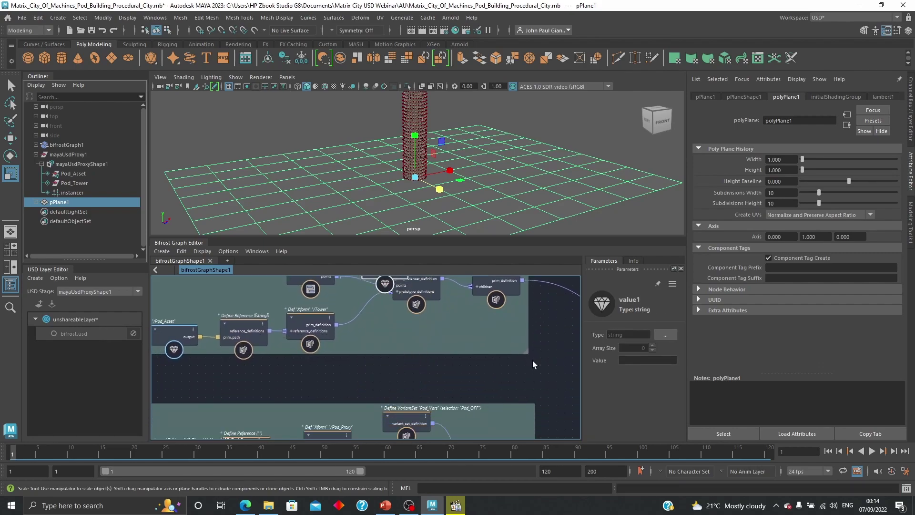
pyautogui.keyDown('alt'); pyautogui.moveTo(554, 360); pyautogui.dragTo(530, 455, button='middle'); pyautogui.keyUp('alt')
pyautogui.moveTo(361, 363); pyautogui.dragTo(374, 279)
pyautogui.keyDown('alt'); pyautogui.moveTo(538, 360); pyautogui.dragTo(511, 351, button='middle'); pyautogui.keyUp('alt')
pyautogui.click(458, 360)
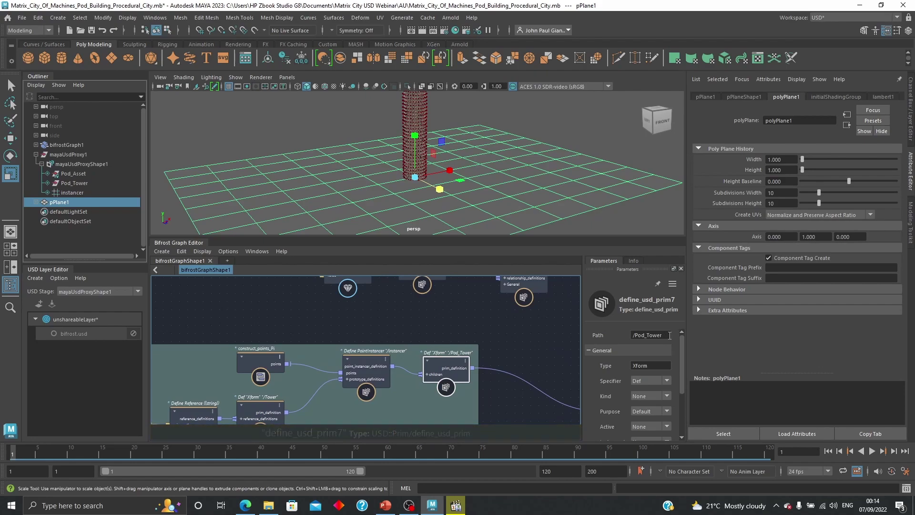
pyautogui.click(655, 336)
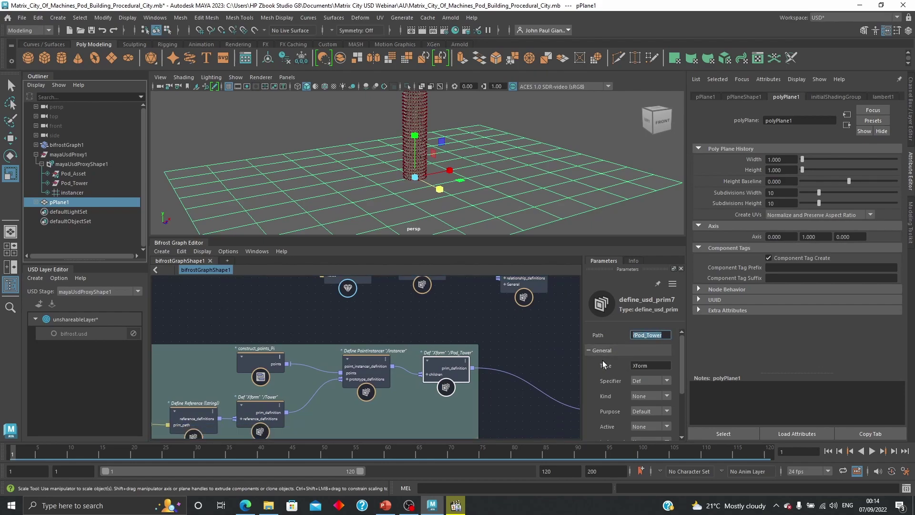
pyautogui.keyDown('alt'); pyautogui.moveTo(406, 326); pyautogui.dragTo(416, 405, button='middle'); pyautogui.keyUp('alt')
pyautogui.moveTo(357, 338); pyautogui.dragTo(327, 323)
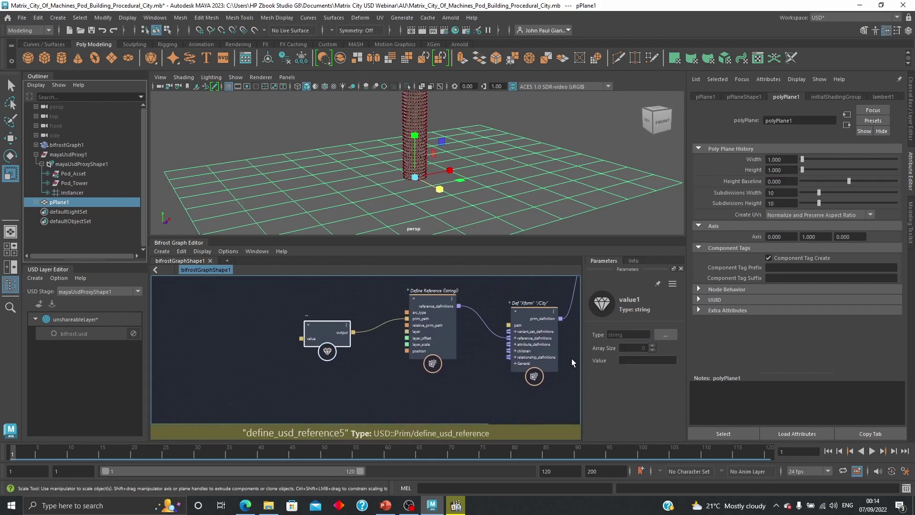
pyautogui.click(642, 361)
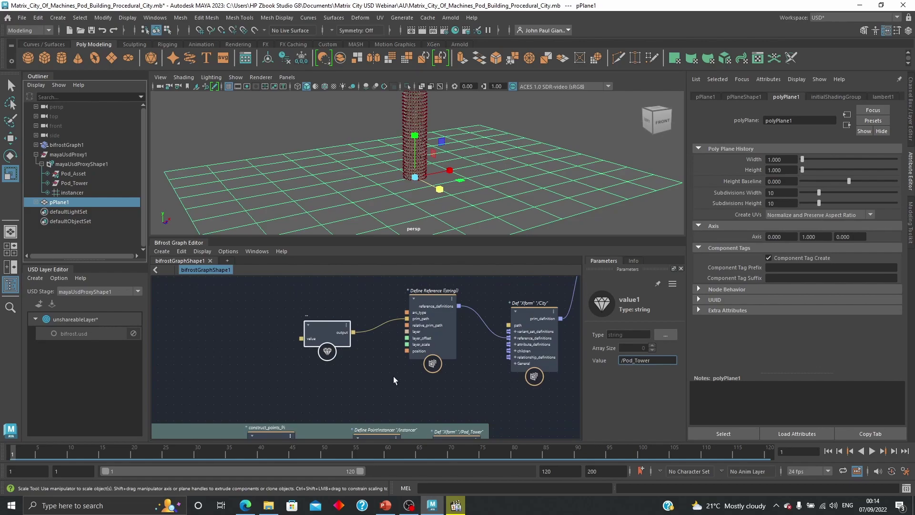
pyautogui.click(373, 379)
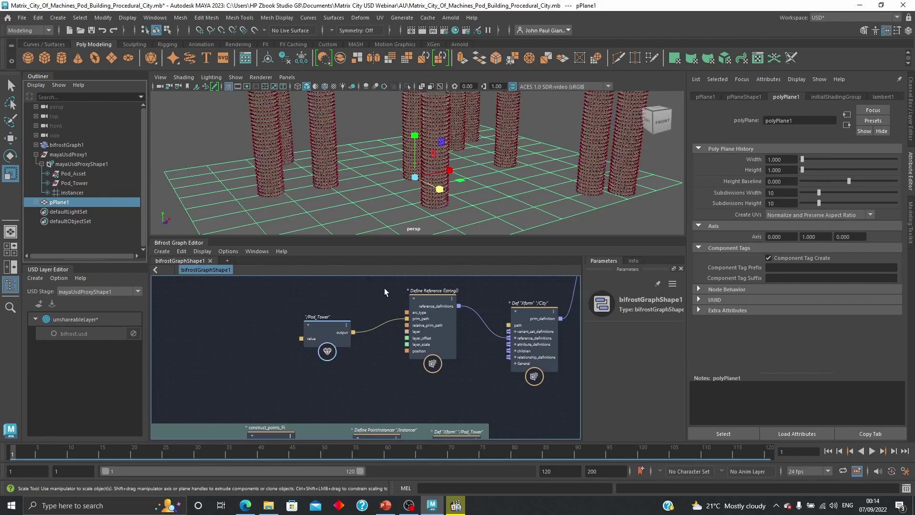
# Examine the scattered towers on the ground plane and the node network that produces them.
pyautogui.keyDown('alt'); pyautogui.moveTo(534, 167); pyautogui.dragTo(534, 205, button='middle'); pyautogui.keyUp('alt')
pyautogui.keyDown('alt'); pyautogui.moveTo(534, 205); pyautogui.dragTo(514, 231); pyautogui.keyUp('alt')
pyautogui.keyDown('alt'); pyautogui.moveTo(496, 308); pyautogui.dragTo(461, 324, button='middle'); pyautogui.keyUp('alt')
pyautogui.keyDown('alt'); pyautogui.moveTo(439, 190); pyautogui.dragTo(466, 179); pyautogui.keyUp('alt')
pyautogui.moveTo(466, 180)
pyautogui.keyDown('alt'); pyautogui.mouseDown(button='right')
pyautogui.moveTo(517, 213)
pyautogui.moveTo(465, 196)
pyautogui.mouseUp(button='right'); pyautogui.keyUp('alt')
pyautogui.keyDown('alt'); pyautogui.moveTo(464, 195); pyautogui.dragTo(493, 216); pyautogui.keyUp('alt')
pyautogui.keyDown('alt'); pyautogui.moveTo(475, 312); pyautogui.dragTo(378, 324, button='middle'); pyautogui.keyUp('alt')
pyautogui.keyDown('alt'); pyautogui.moveTo(491, 349); pyautogui.dragTo(452, 399, button='middle'); pyautogui.keyUp('alt')
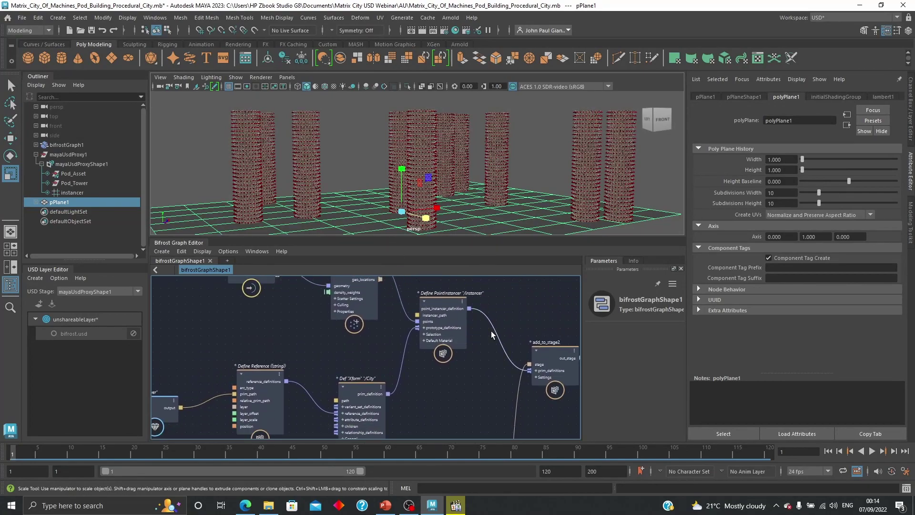
pyautogui.moveTo(493, 364); pyautogui.dragTo(487, 378, button='middle')
pyautogui.keyDown('alt'); pyautogui.moveTo(528, 327); pyautogui.dragTo(499, 329, button='middle'); pyautogui.keyUp('alt')
# Change the scatter_points mode to BlueNoise and set its Amount to 20.
pyautogui.click(339, 287)
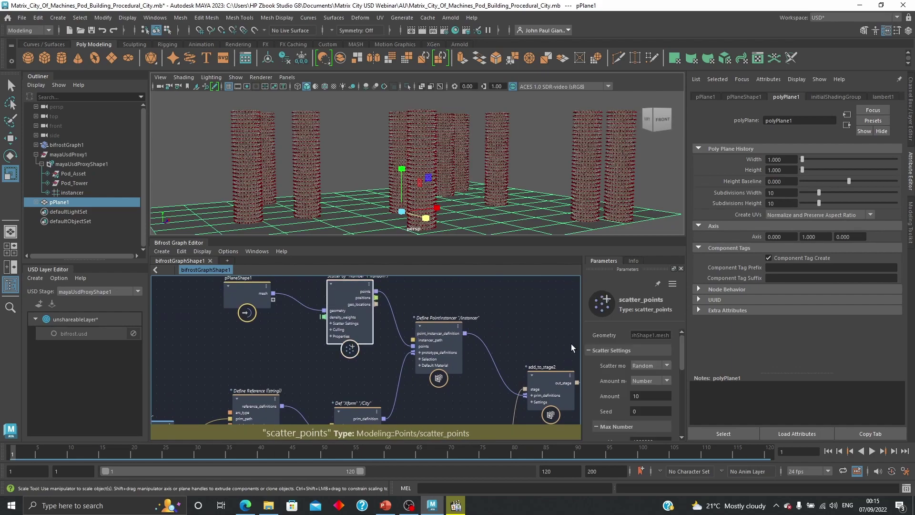
pyautogui.click(653, 366)
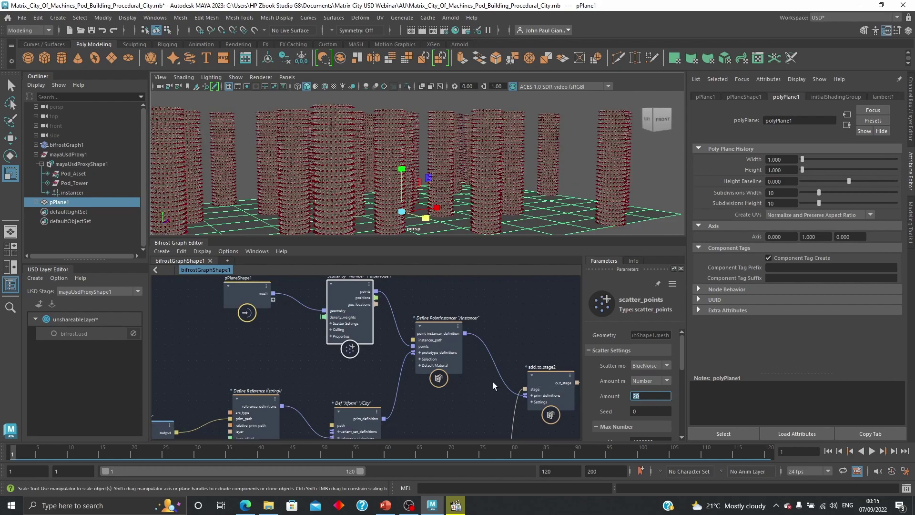
pyautogui.click(509, 321)
pyautogui.keyDown('alt'); pyautogui.moveTo(431, 300); pyautogui.dragTo(468, 307, button='middle'); pyautogui.keyUp('alt')
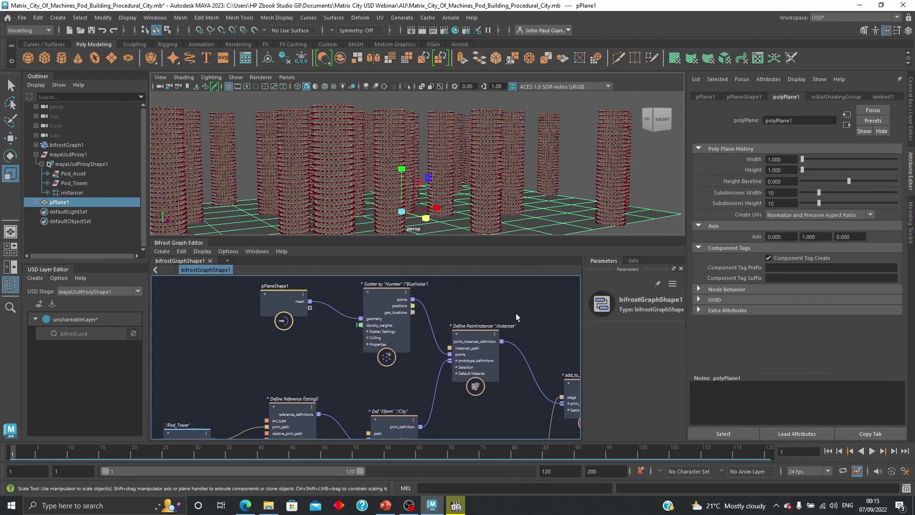
# Set the Vertical count of the construct_points_Pi node in the pod tower group to 100.
pyautogui.scroll(-2, 516, 313)
pyautogui.keyDown('alt'); pyautogui.moveTo(524, 344); pyautogui.dragTo(503, 308, button='middle'); pyautogui.keyUp('alt')
pyautogui.keyDown('alt'); pyautogui.moveTo(512, 375); pyautogui.dragTo(561, 305, button='middle'); pyautogui.keyUp('alt')
pyautogui.click(320, 332)
pyautogui.keyDown('alt'); pyautogui.moveTo(349, 302); pyautogui.dragTo(315, 312, button='middle'); pyautogui.keyUp('alt')
pyautogui.click(640, 350)
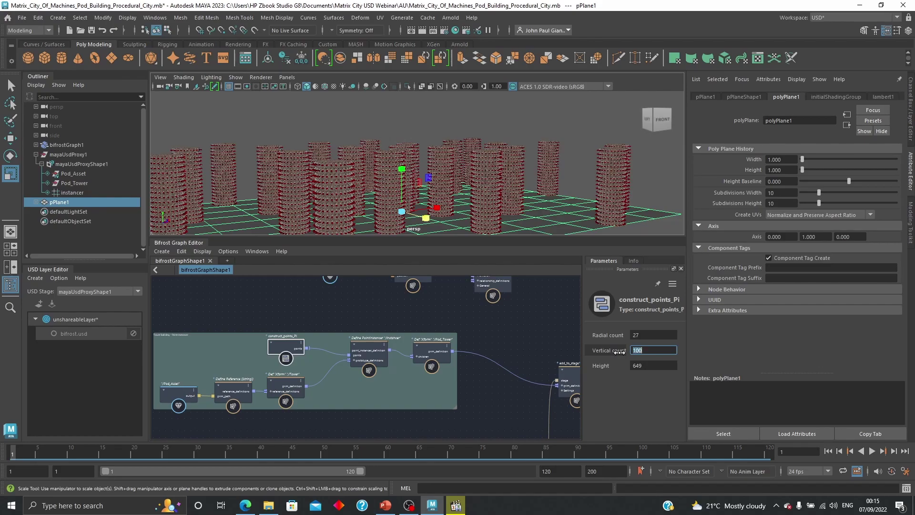
# Inspect the full height and close-up detail of the scattered towers, and look over the node graph.
pyautogui.keyDown('alt'); pyautogui.moveTo(507, 157); pyautogui.dragTo(487, 205, button='middle'); pyautogui.keyUp('alt')
pyautogui.scroll(-5, 486, 192)
pyautogui.scroll(8, 487, 207)
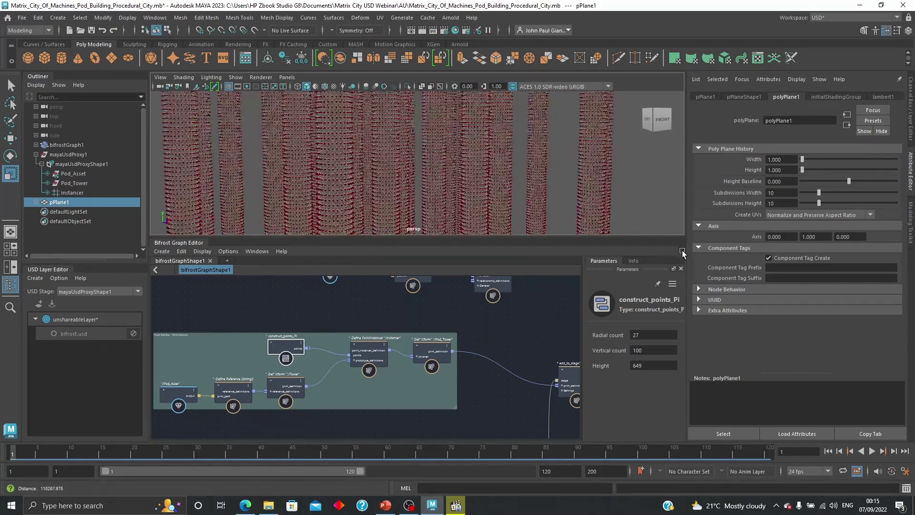
pyautogui.keyDown('alt'); pyautogui.moveTo(486, 207); pyautogui.dragTo(591, 169); pyautogui.keyUp('alt')
pyautogui.scroll(7, 431, 176)
pyautogui.keyDown('alt'); pyautogui.moveTo(344, 159); pyautogui.dragTo(585, 196); pyautogui.keyUp('alt')
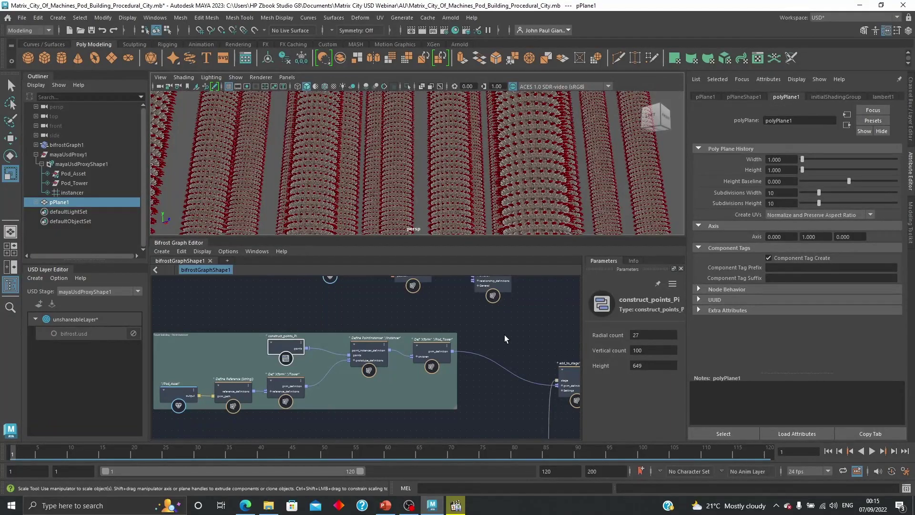
pyautogui.keyDown('alt'); pyautogui.moveTo(504, 335); pyautogui.dragTo(489, 384, button='middle'); pyautogui.keyUp('alt')
pyautogui.keyDown('alt'); pyautogui.moveTo(554, 329); pyautogui.dragTo(464, 353, button='middle'); pyautogui.keyUp('alt')
pyautogui.scroll(-1, 463, 398)
pyautogui.scroll(-1, 462, 398)
pyautogui.scroll(-1, 454, 389)
pyautogui.keyDown('alt'); pyautogui.moveTo(515, 390); pyautogui.dragTo(508, 367, button='middle'); pyautogui.keyUp('alt')
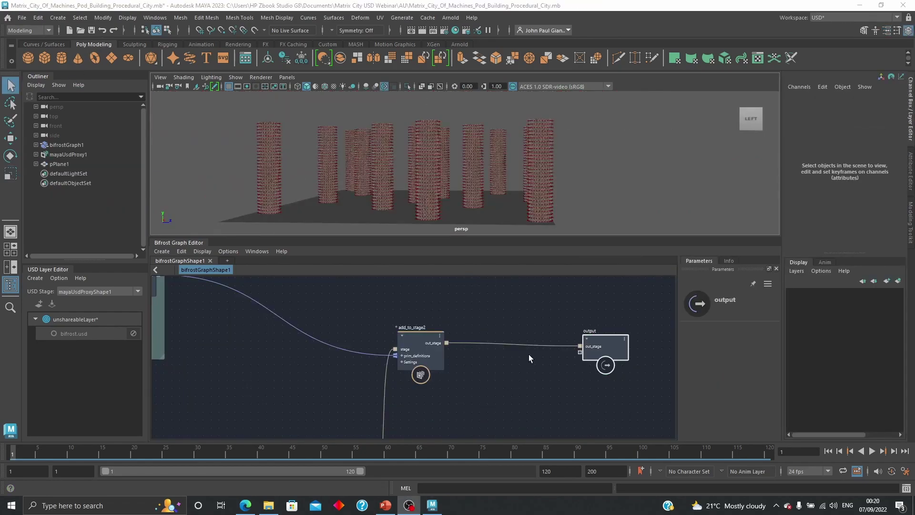
# Move the output node farther from add_to_stage2 and disconnect the out_stage link between them.
pyautogui.moveTo(474, 375)
pyautogui.keyDown('alt'); pyautogui.mouseDown(button='middle')
pyautogui.moveTo(488, 376)
pyautogui.moveTo(459, 370)
pyautogui.moveTo(453, 384)
pyautogui.moveTo(448, 366)
pyautogui.moveTo(466, 373)
pyautogui.mouseUp(button='middle'); pyautogui.keyUp('alt')
pyautogui.moveTo(576, 331); pyautogui.dragTo(611, 329)
pyautogui.click(486, 370)
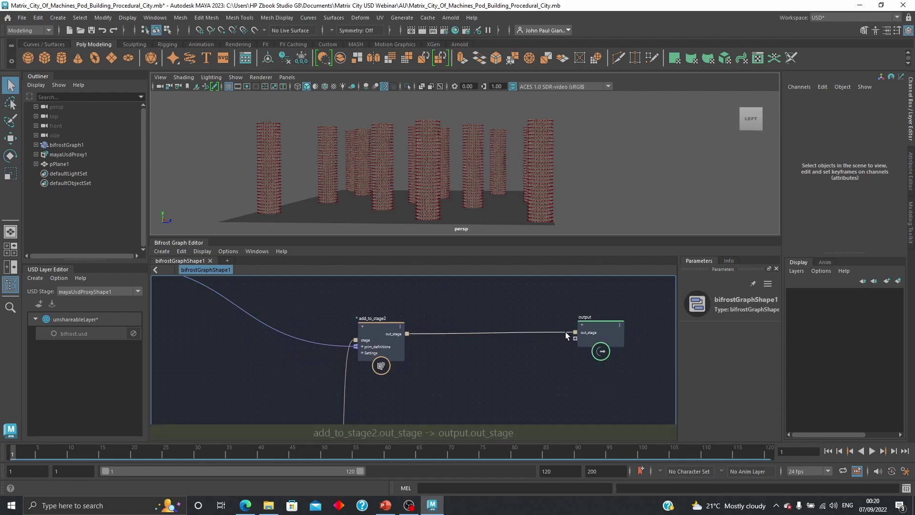
pyautogui.moveTo(565, 332); pyautogui.dragTo(453, 360)
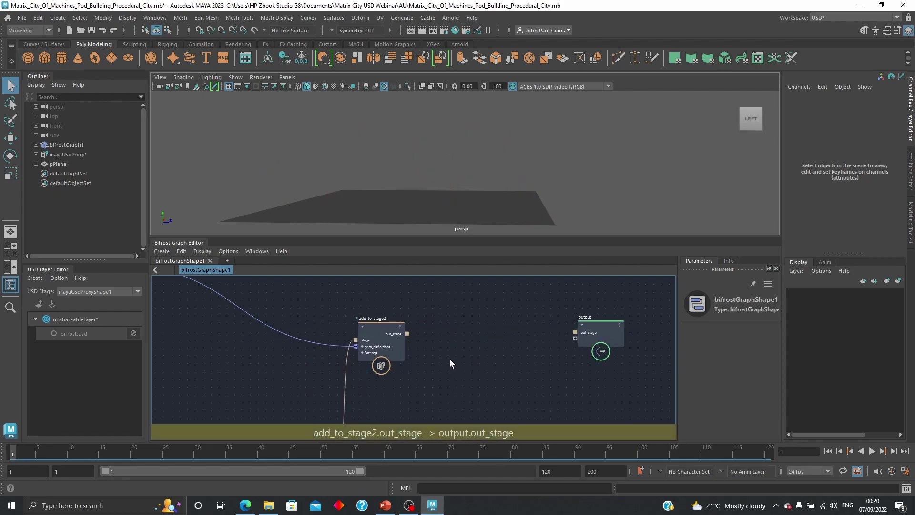
# Add a save_usd_stage node and wire it between add_to_stage2 and the output node.
pyautogui.press('Tab')
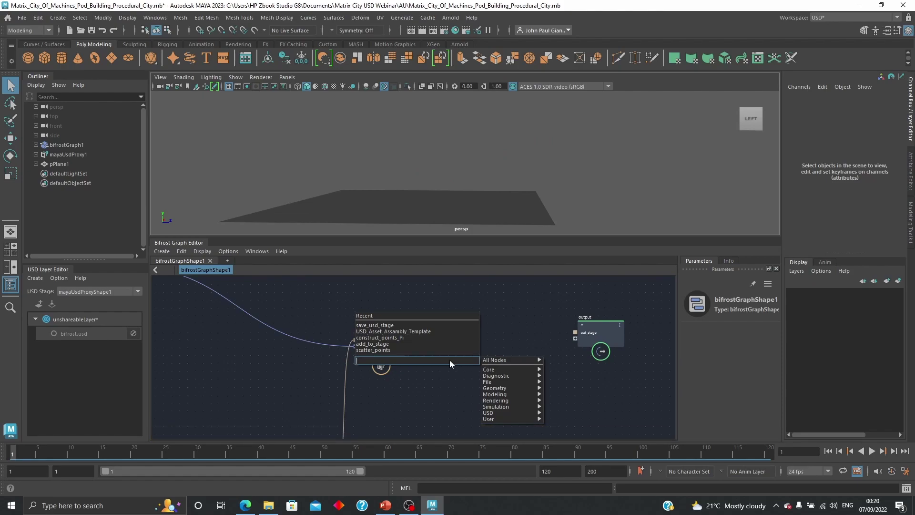
pyautogui.click(409, 326)
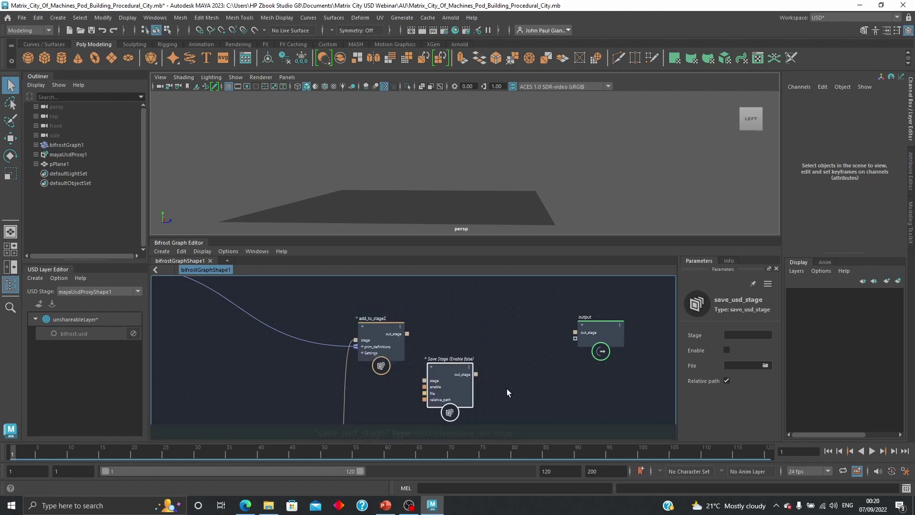
pyautogui.moveTo(455, 373); pyautogui.dragTo(484, 338)
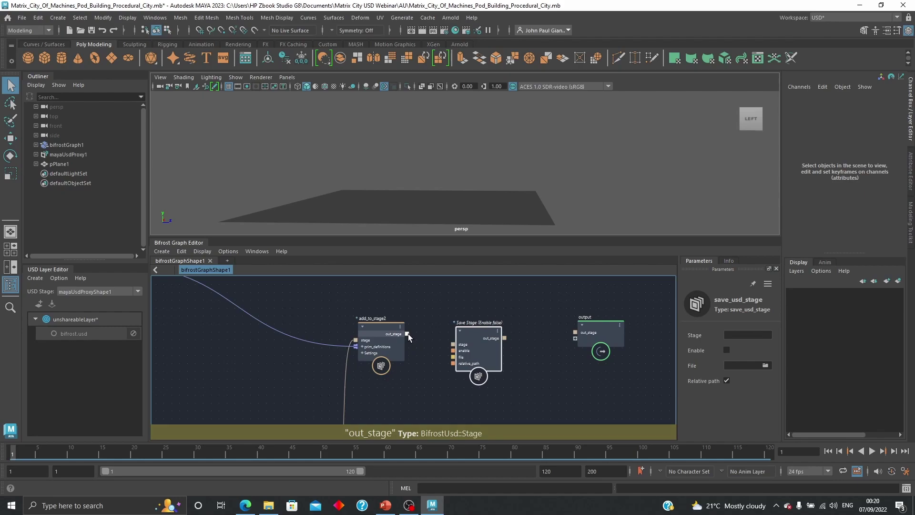
pyautogui.moveTo(407, 333); pyautogui.dragTo(575, 332)
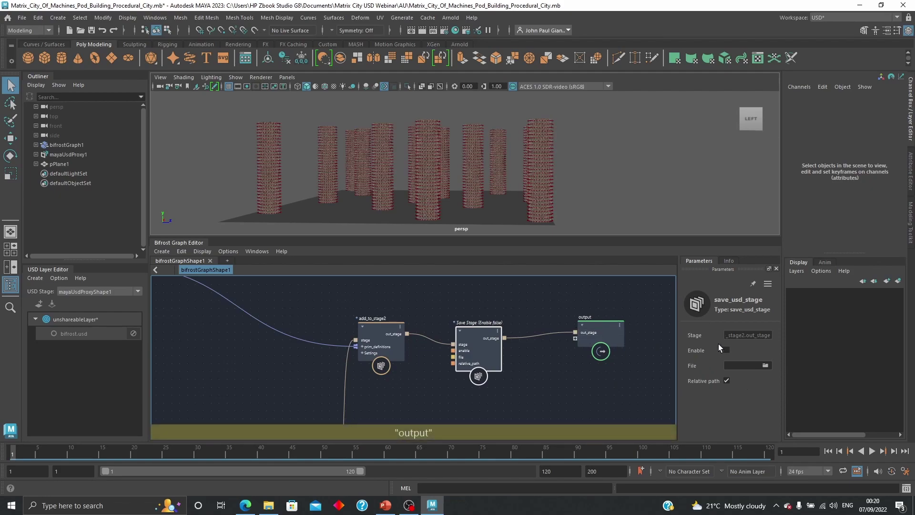
pyautogui.keyDown('alt'); pyautogui.moveTo(631, 370); pyautogui.dragTo(611, 370, button='middle'); pyautogui.keyUp('alt')
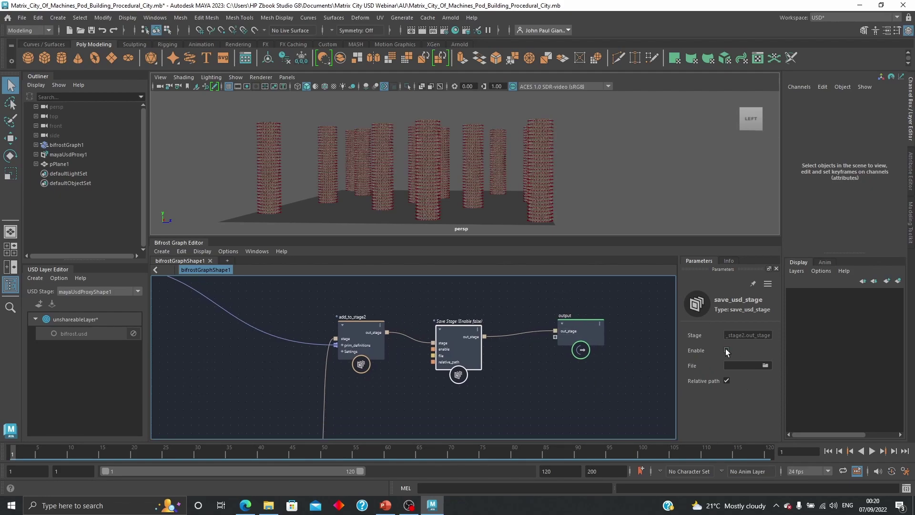
# Set the save_usd_stage file to Matrix_City_ENV.usd in the USD folder of Matrix City USD Webinar.
pyautogui.click(764, 366)
pyautogui.click(765, 365)
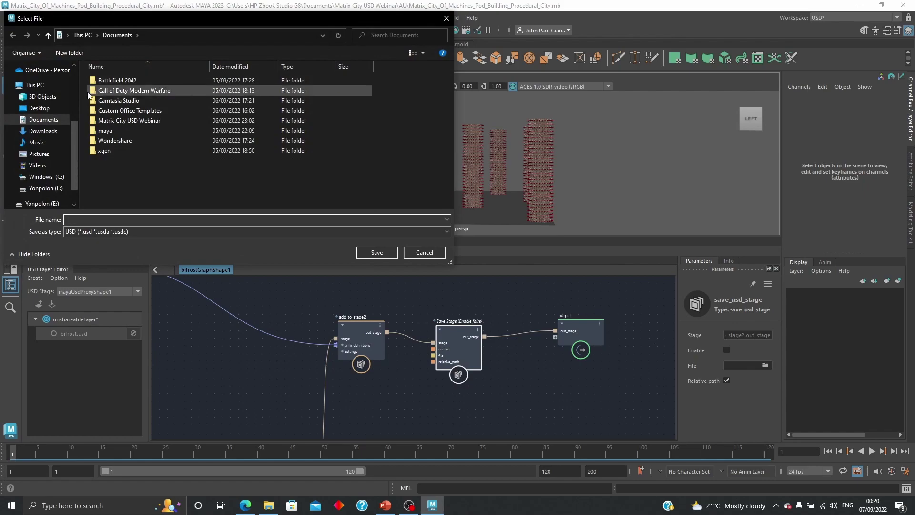
pyautogui.click(139, 121)
pyautogui.doubleClick(139, 121)
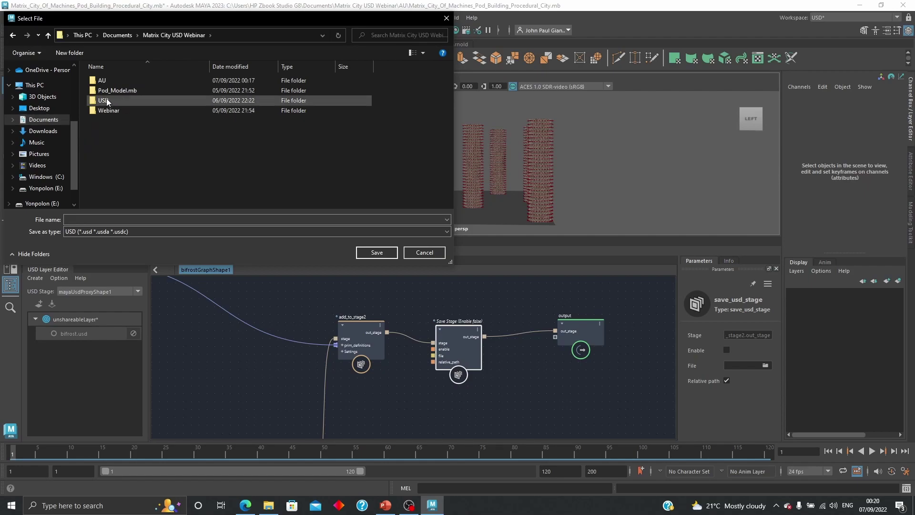
pyautogui.doubleClick(119, 109)
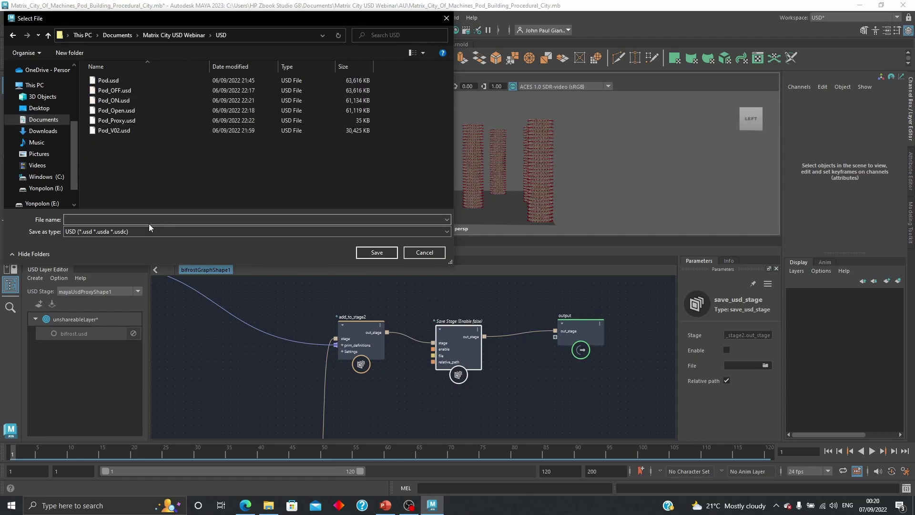
pyautogui.click(83, 220)
pyautogui.write('Po')
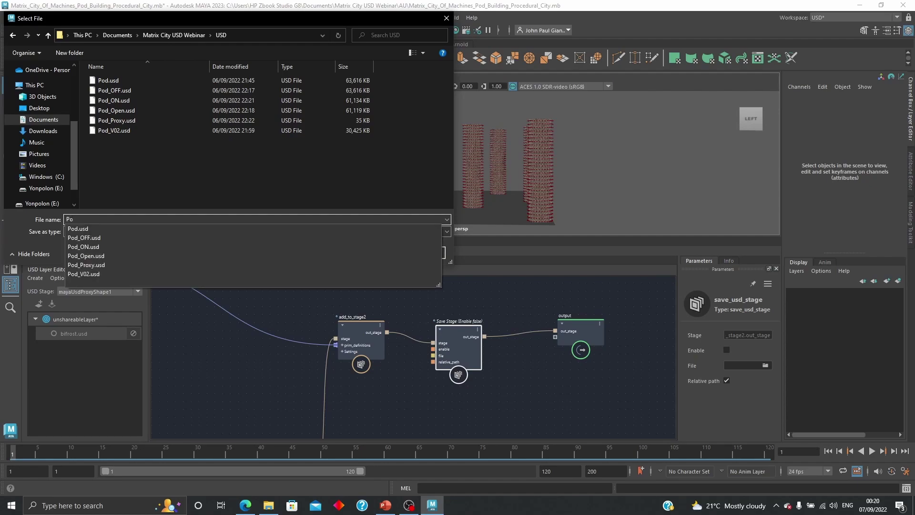
pyautogui.press('BackSpace')
pyautogui.press('BackSpace')
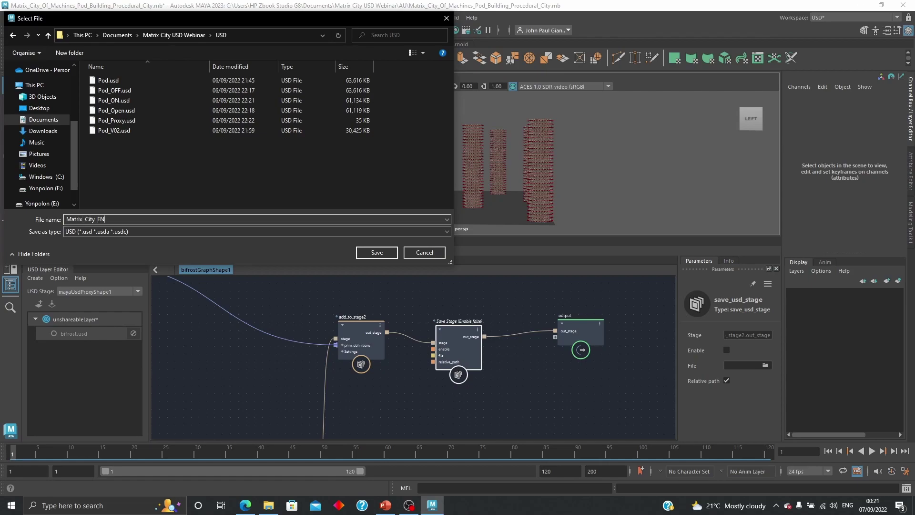
pyautogui.click(377, 253)
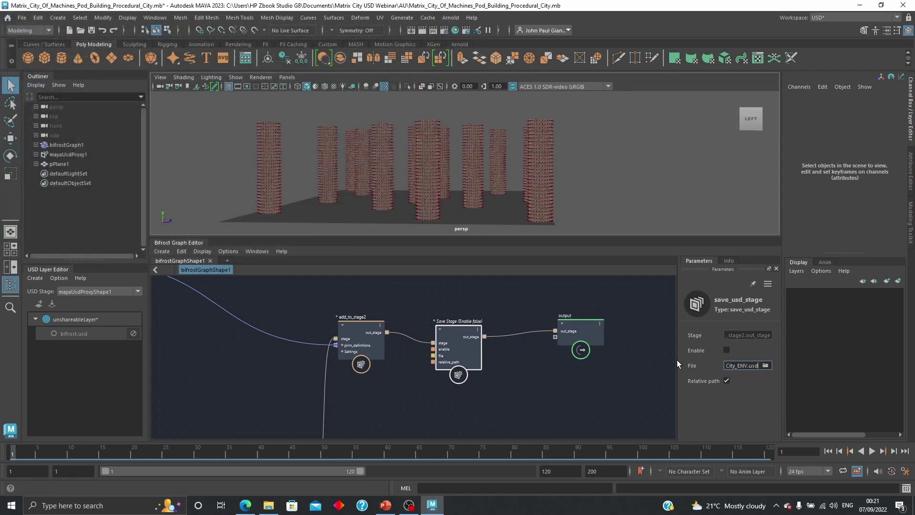
# Enable the save_usd_stage node to write the USD file, and save the Maya scene.
pyautogui.click(726, 351)
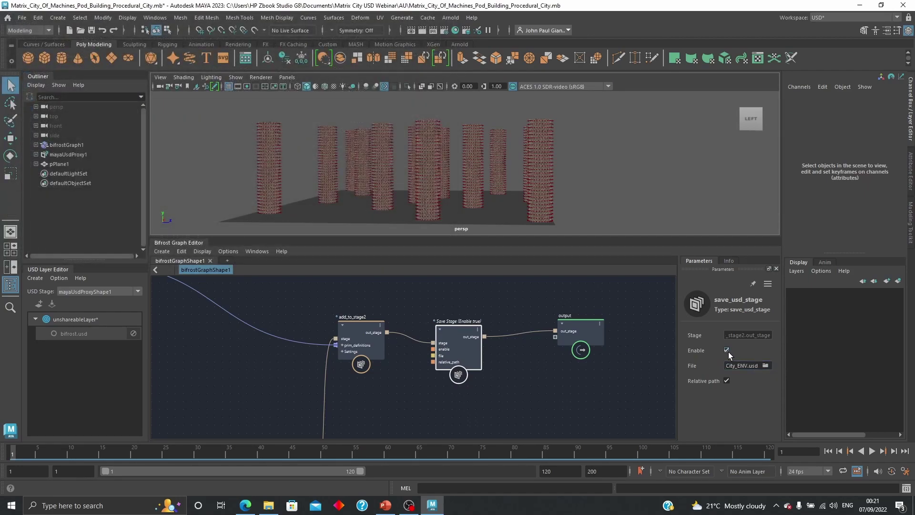
pyautogui.click(91, 30)
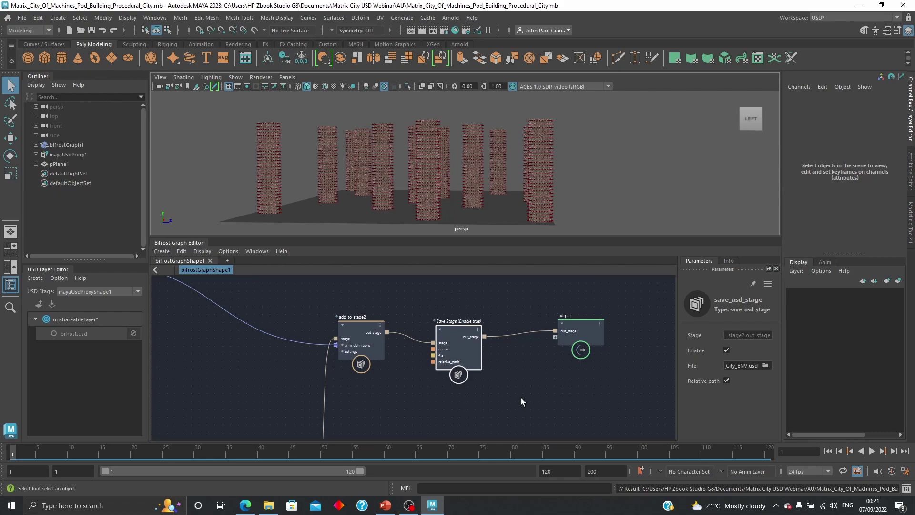
pyautogui.keyDown('alt'); pyautogui.moveTo(508, 394); pyautogui.dragTo(488, 391, button='middle'); pyautogui.keyUp('alt')
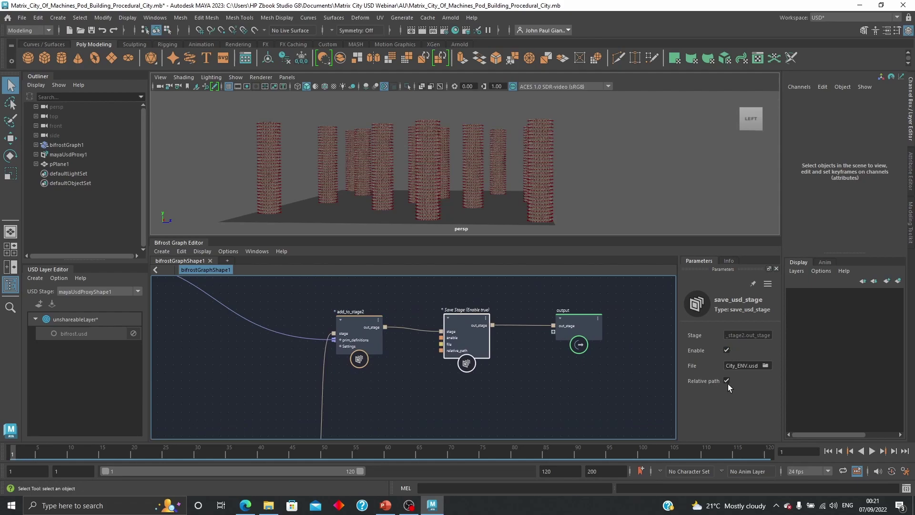
# Disable saving on the save_usd_stage node.
pyautogui.click(727, 351)
pyautogui.moveTo(398, 383); pyautogui.dragTo(565, 369, button='middle')
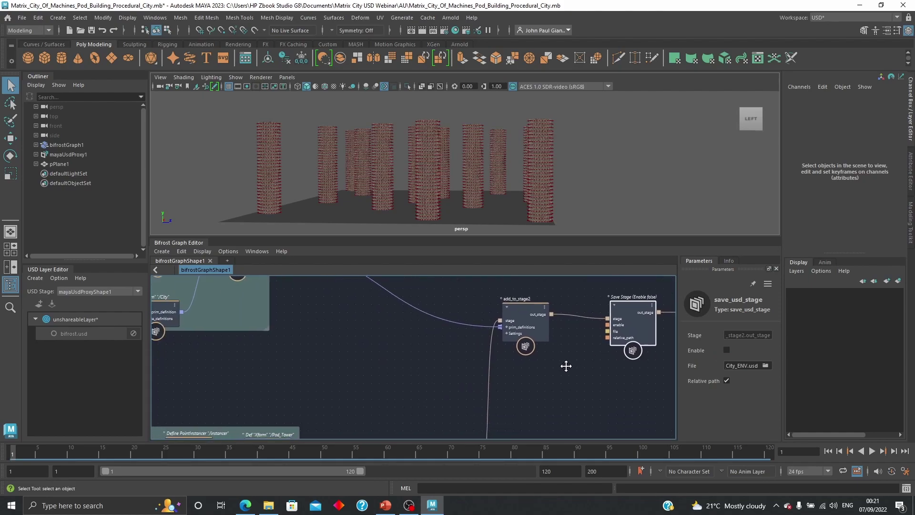
pyautogui.scroll(-3, 359, 363)
pyautogui.moveTo(320, 361); pyautogui.dragTo(406, 364, button='middle')
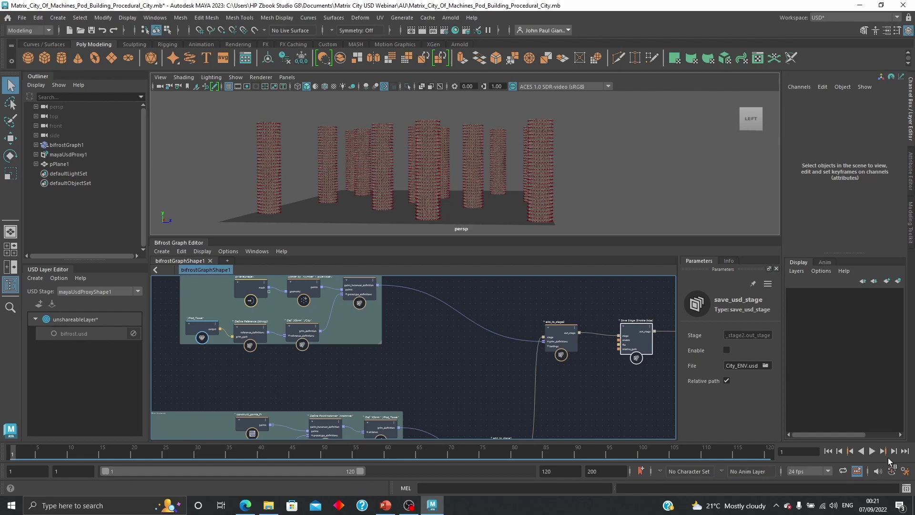
# Start a new scene without saving the changes to the current one, and collapse the Bifrost Graph Editor.
pyautogui.click(23, 19)
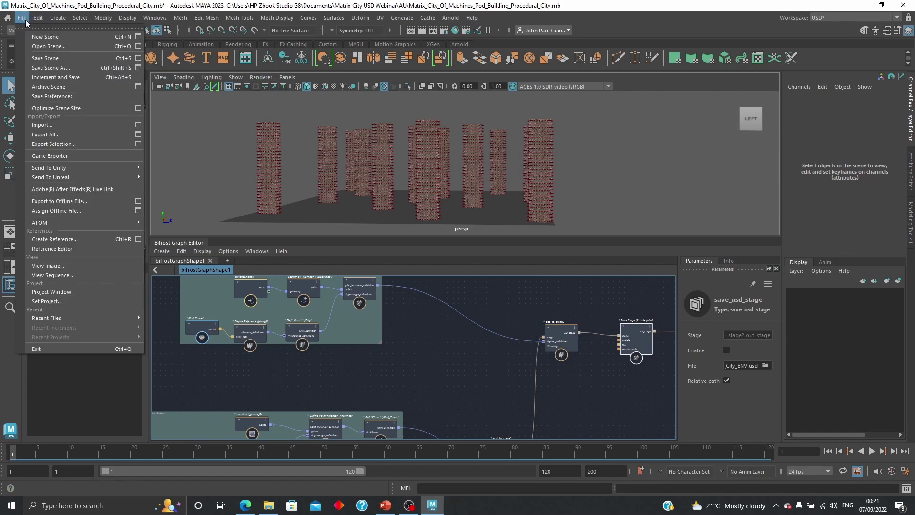
pyautogui.click(52, 37)
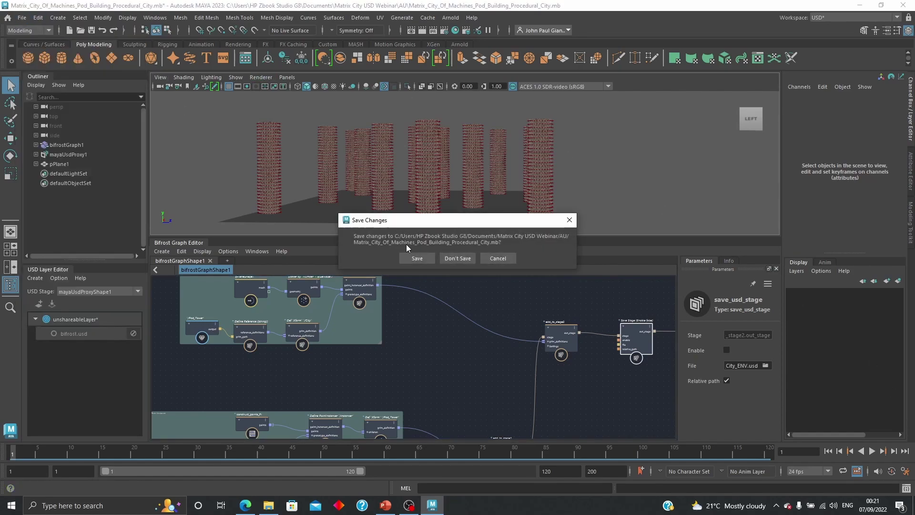
pyautogui.click(457, 257)
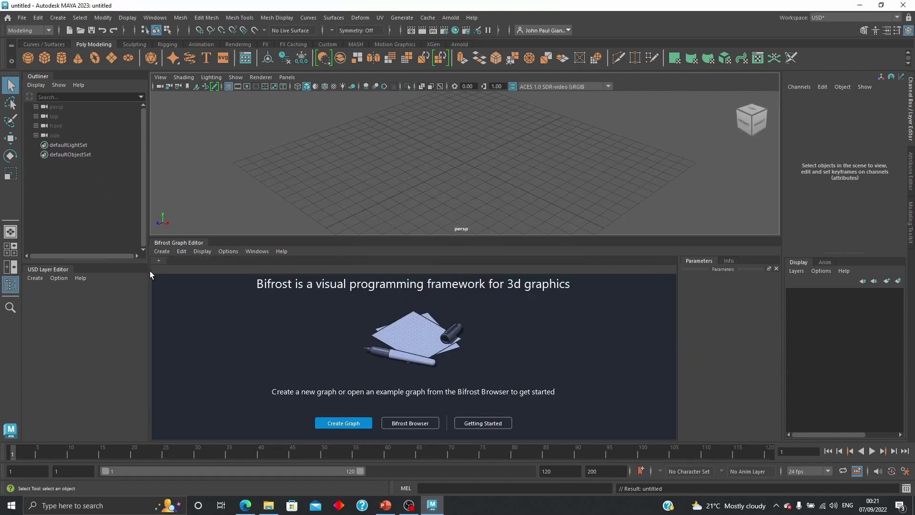
pyautogui.click(182, 244)
# Create a USD stage from the Matrix_City_ENV.usd file and expand its hierarchy in the Outliner.
pyautogui.click(58, 17)
pyautogui.moveTo(157, 217)
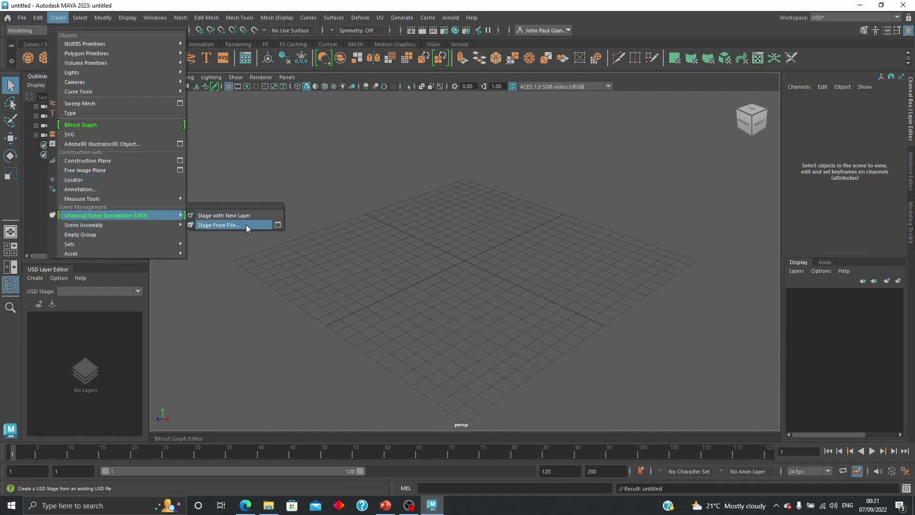
pyautogui.click(246, 224)
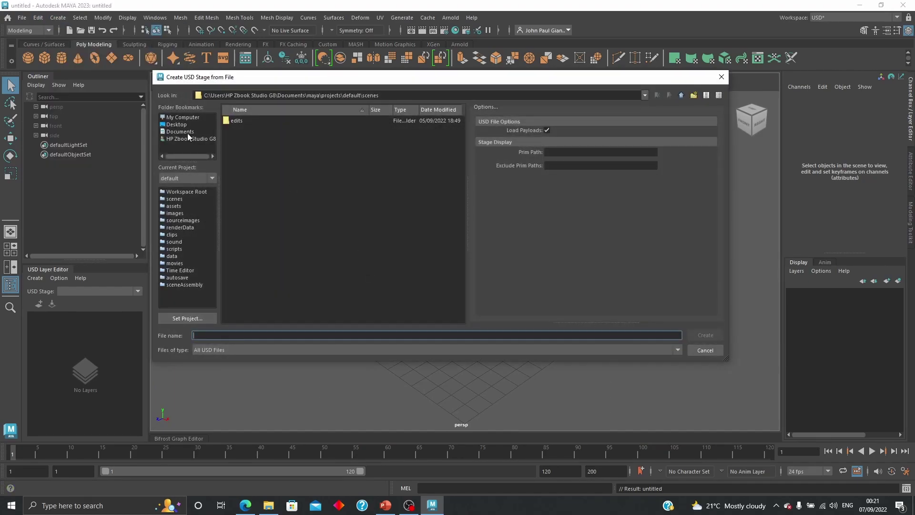
pyautogui.click(188, 133)
pyautogui.doubleClick(243, 161)
pyautogui.doubleClick(241, 137)
pyautogui.click(270, 121)
pyautogui.click(704, 336)
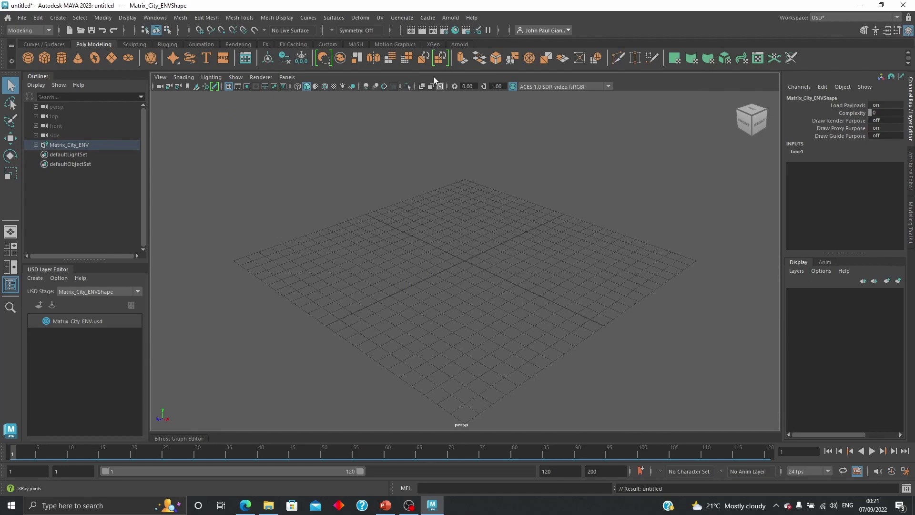
pyautogui.click(35, 144)
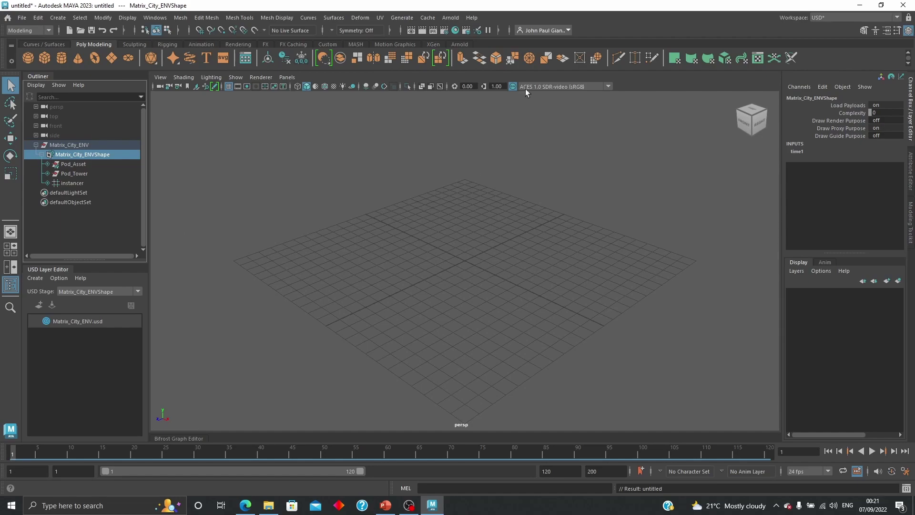
# Set the persp camera's near clip plane to 10 and extend its far clip plane to bring the whole city into view.
pyautogui.keyDown('alt'); pyautogui.moveTo(680, 239); pyautogui.dragTo(334, 255, button='right'); pyautogui.keyUp('alt')
pyautogui.keyDown('alt'); pyautogui.moveTo(635, 255); pyautogui.dragTo(353, 265, button='right'); pyautogui.keyUp('alt')
pyautogui.scroll(-2, 333, 266)
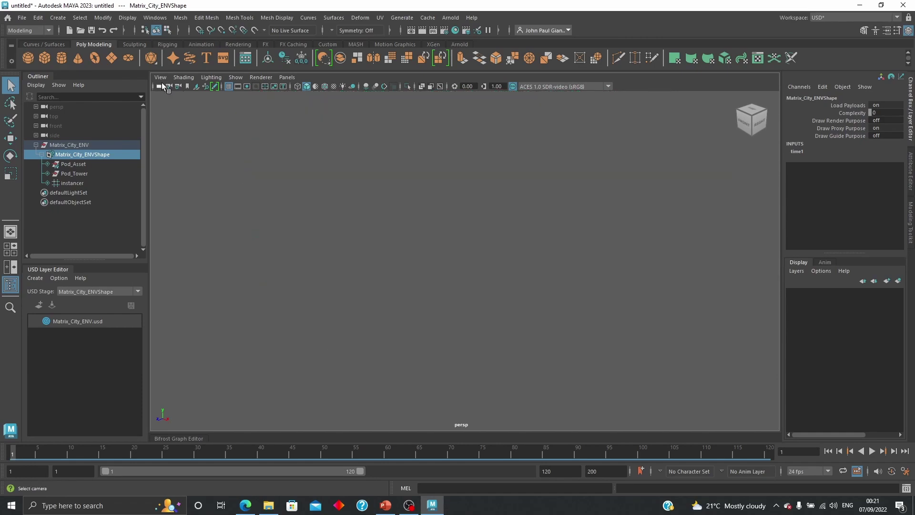
pyautogui.click(161, 86)
pyautogui.hotkey('ctrl', 'a')
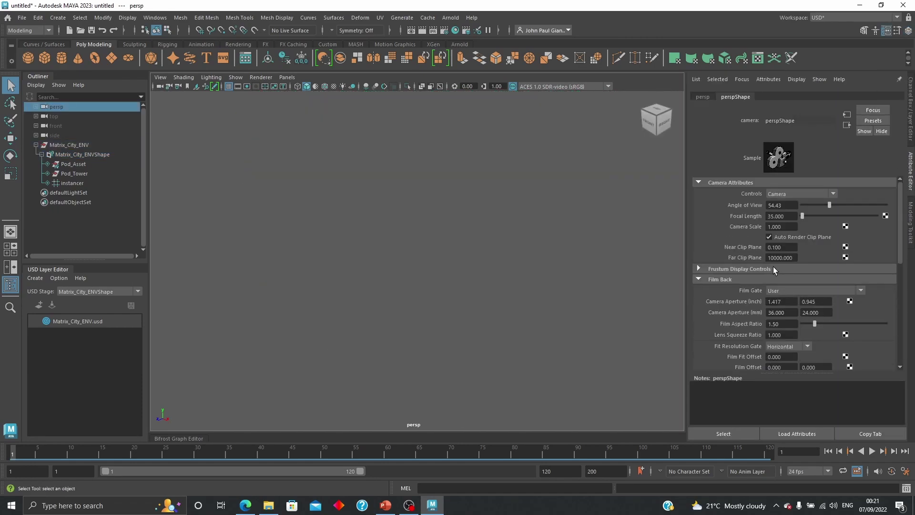
pyautogui.doubleClick(777, 247)
pyautogui.write('10')
pyautogui.click(774, 258)
pyautogui.press('Return')
pyautogui.keyDown('alt'); pyautogui.moveTo(541, 286); pyautogui.dragTo(477, 288, button='right'); pyautogui.keyUp('alt')
pyautogui.keyDown('alt'); pyautogui.moveTo(476, 288); pyautogui.dragTo(436, 273); pyautogui.keyUp('alt')
pyautogui.click(494, 284)
pyautogui.keyDown('alt'); pyautogui.moveTo(493, 285); pyautogui.dragTo(401, 281); pyautogui.keyUp('alt')
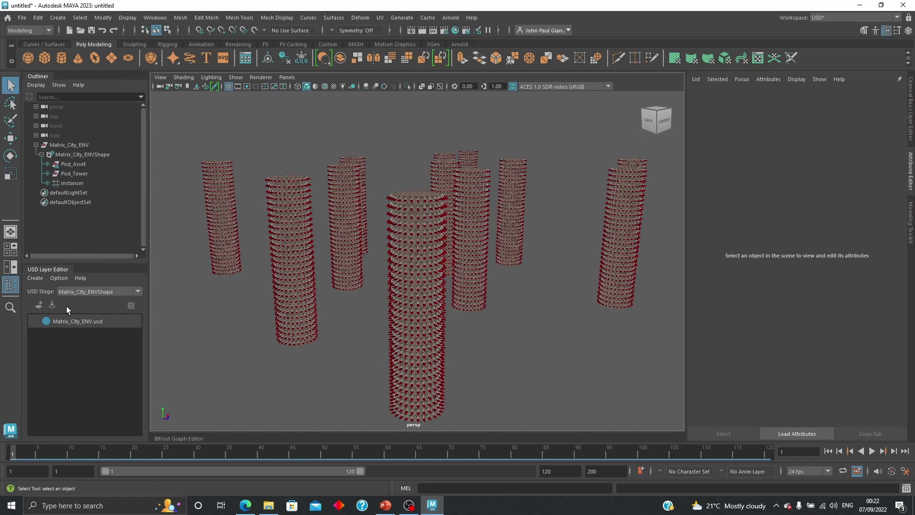
# Add two anonymous sublayers under Matrix_City_ENV.usd in the USD Layer Editor and select the lower one.
pyautogui.click(39, 305)
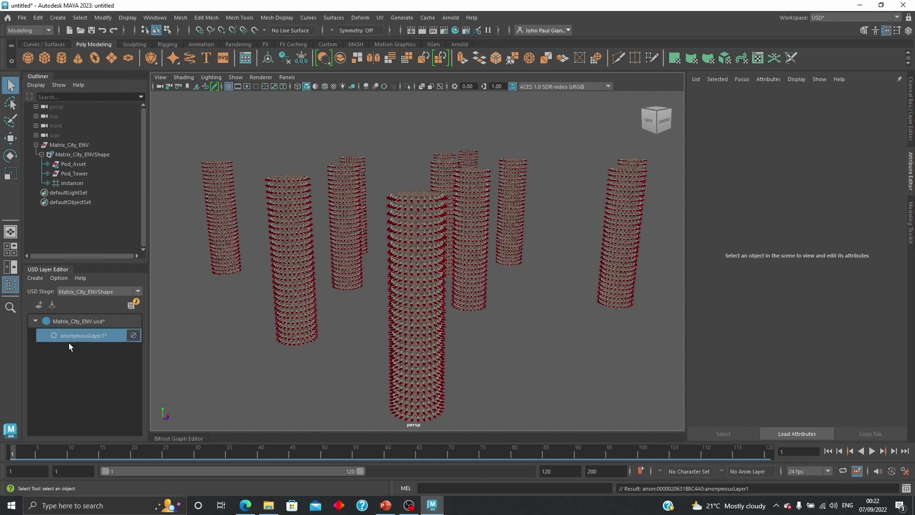
pyautogui.click(40, 306)
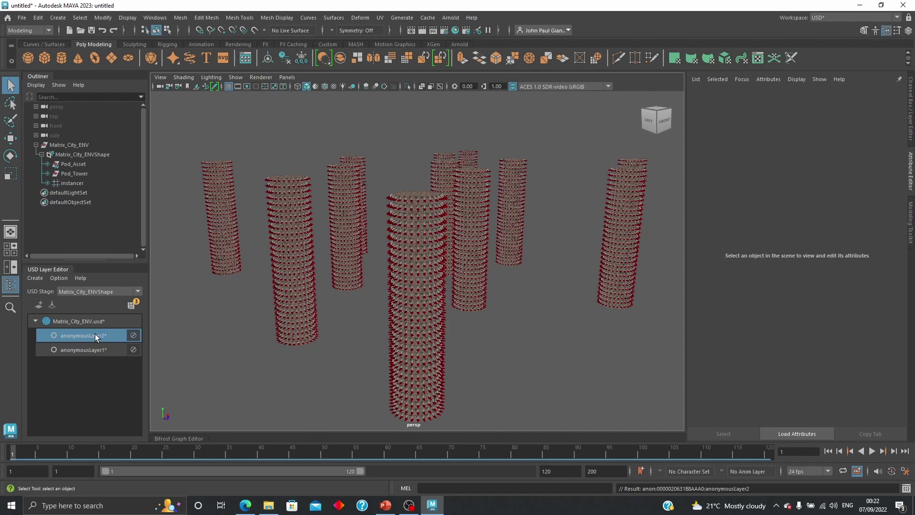
pyautogui.click(83, 349)
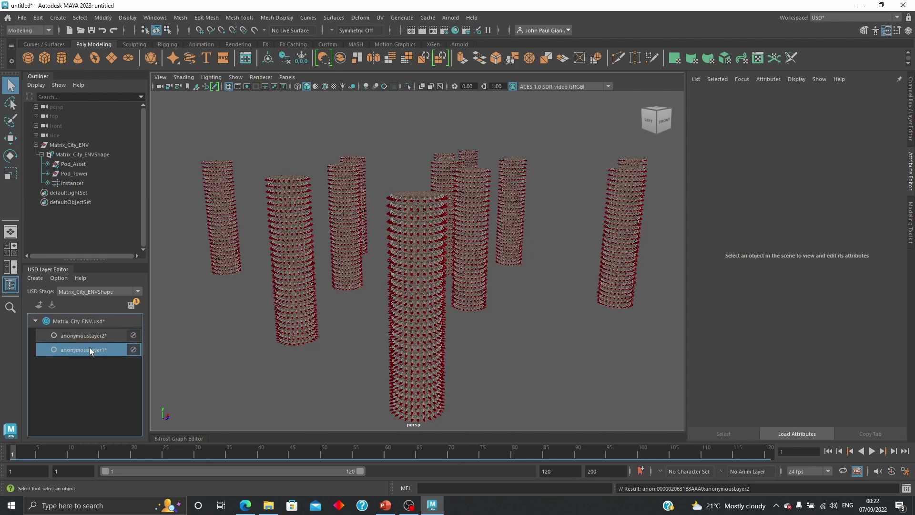